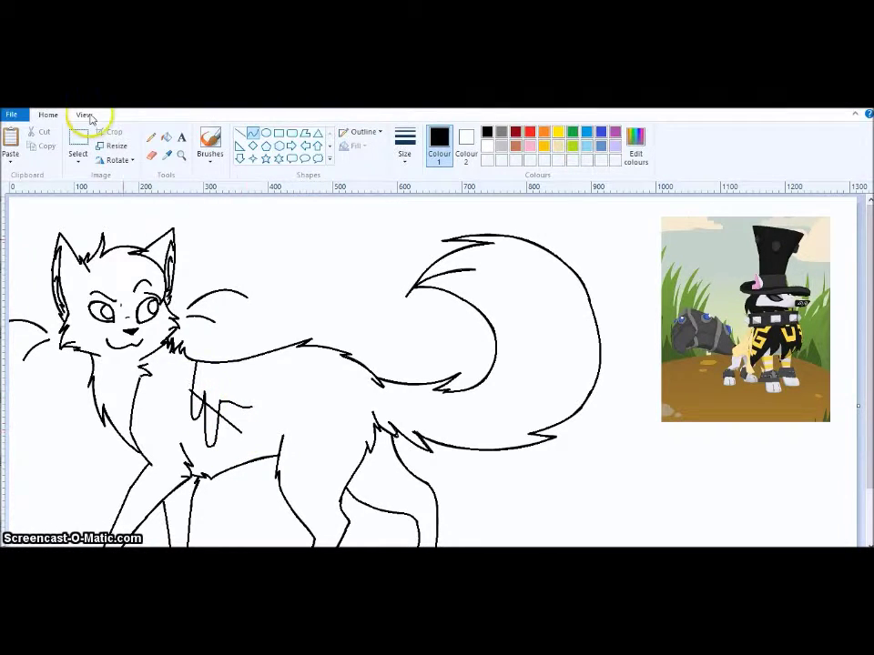
# Step: Finish the dripping saddle marking on the cat's back with curves and close it along the back line
pyautogui.moveTo(249, 412); pyautogui.dragTo(261, 436)
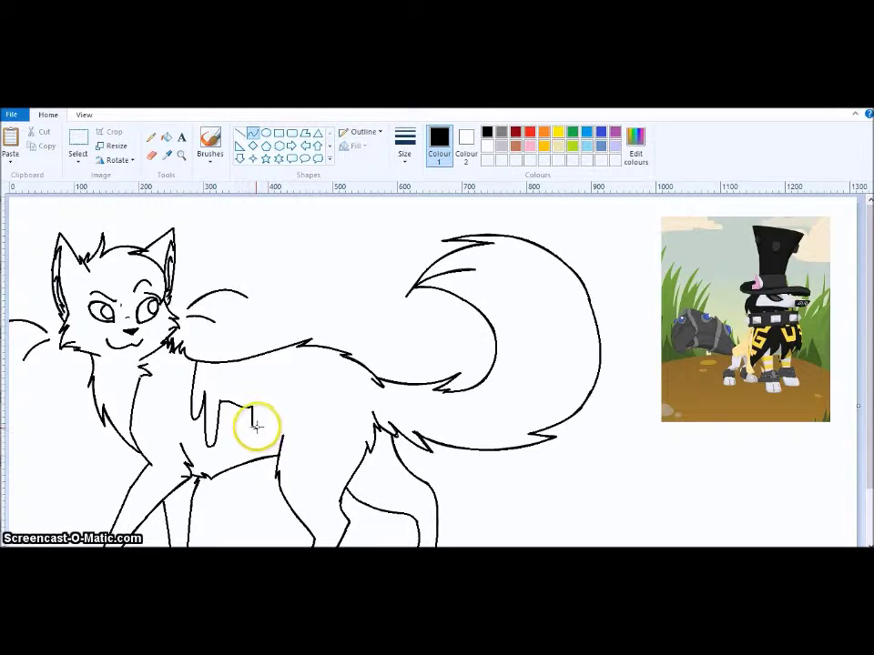
pyautogui.moveTo(262, 414)
pyautogui.mouseDown()
pyautogui.moveTo(268, 401)
pyautogui.moveTo(277, 427)
pyautogui.moveTo(292, 352)
pyautogui.moveTo(277, 433)
pyautogui.mouseUp()
pyautogui.moveTo(297, 344)
pyautogui.mouseDown()
pyautogui.moveTo(292, 401)
pyautogui.moveTo(277, 434)
pyautogui.moveTo(287, 432)
pyautogui.mouseUp()
pyautogui.click(287, 420)
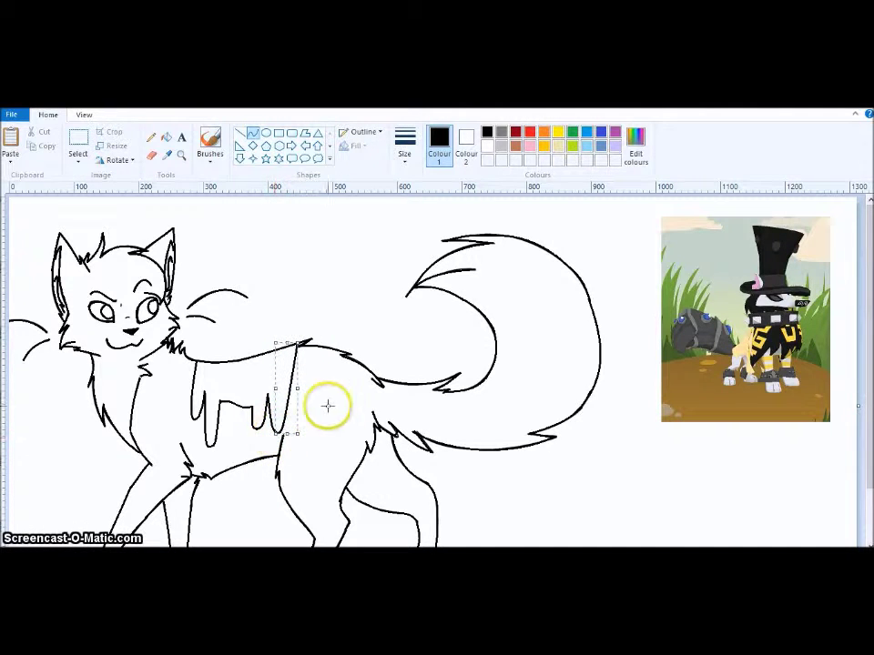
pyautogui.moveTo(196, 361); pyautogui.dragTo(296, 344)
pyautogui.moveTo(240, 356); pyautogui.dragTo(234, 360)
pyautogui.click(234, 360)
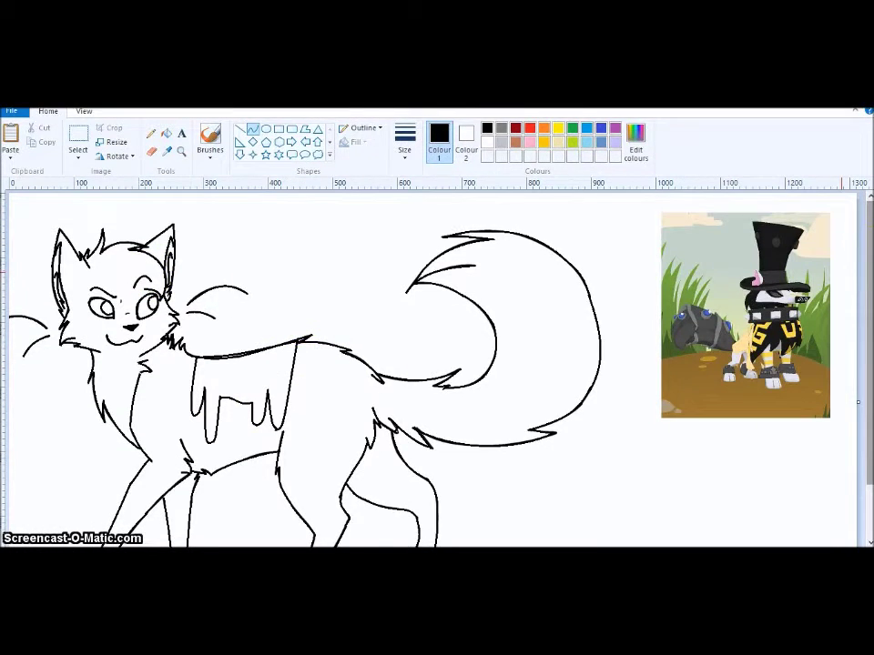
# Step: Draw curved ankle bands around the cat's paws to match the leg armour in the reference picture
pyautogui.moveTo(869, 262); pyautogui.dragTo(869, 315)
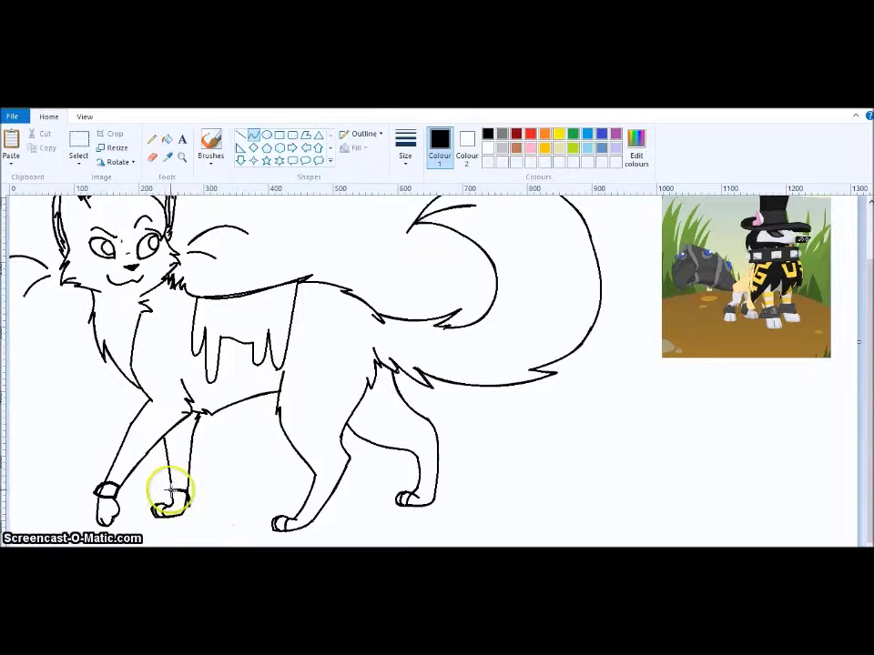
pyautogui.click(188, 504)
pyautogui.moveTo(310, 512); pyautogui.dragTo(316, 516)
pyautogui.click(303, 507)
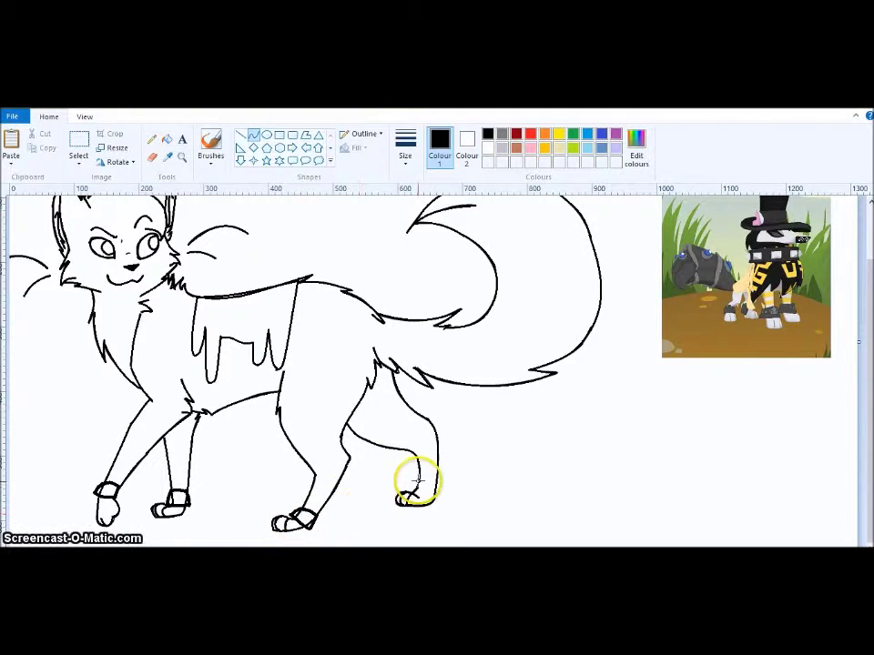
pyautogui.click(379, 538)
pyautogui.moveTo(418, 480)
pyautogui.mouseDown()
pyautogui.moveTo(412, 488)
pyautogui.moveTo(437, 494)
pyautogui.mouseUp()
pyautogui.click(419, 521)
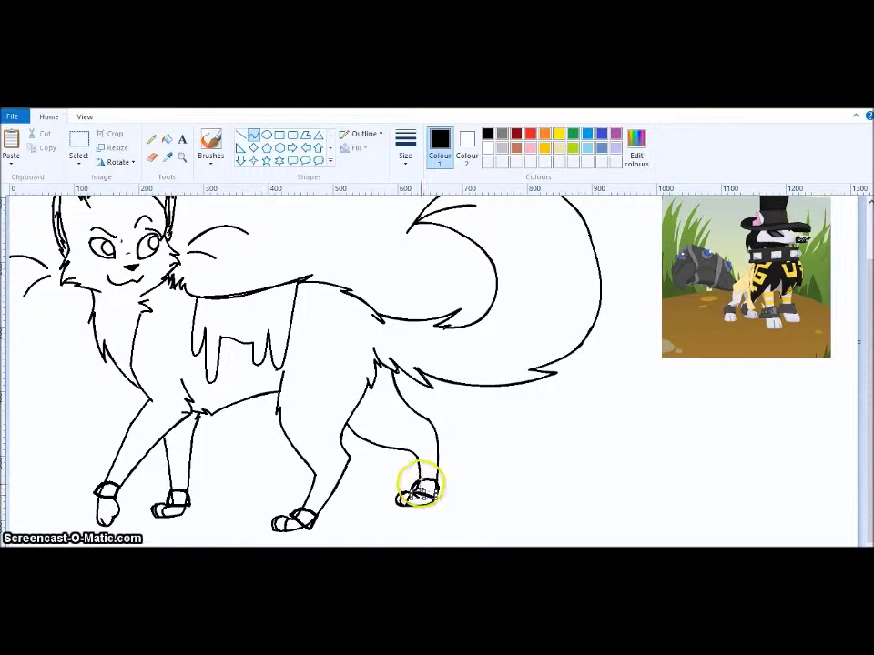
pyautogui.scroll(2, 860, 302)
pyautogui.moveTo(382, 380); pyautogui.dragTo(488, 369)
pyautogui.hotkey('ctrl', 'z')
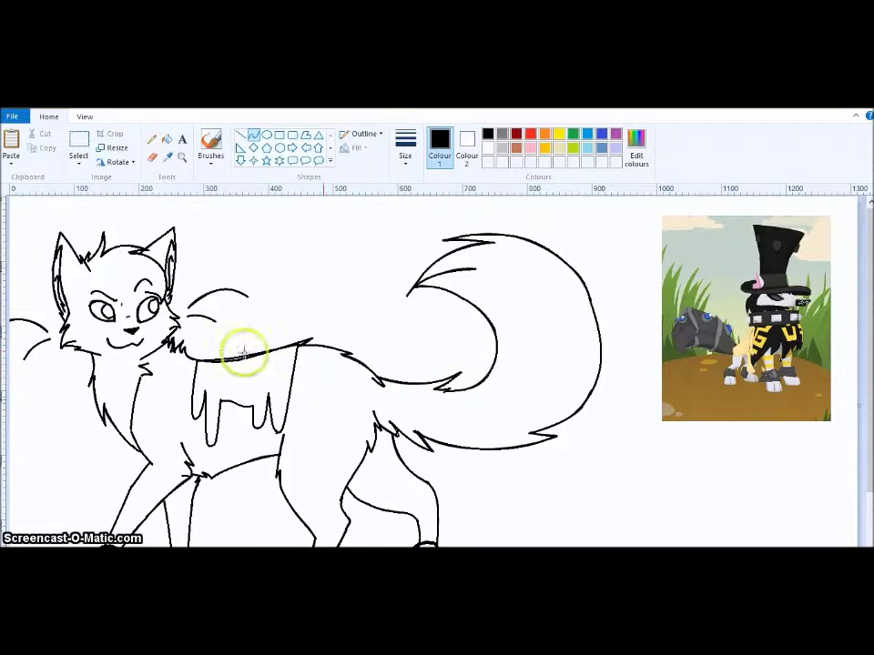
# Step: Cut the jagged fur tips out of the tail outline using free-form selections
pyautogui.click(78, 162)
pyautogui.click(111, 210)
pyautogui.moveTo(421, 381)
pyautogui.mouseDown()
pyautogui.moveTo(450, 390)
pyautogui.moveTo(438, 352)
pyautogui.moveTo(419, 375)
pyautogui.mouseUp()
pyautogui.press('Delete')
pyautogui.moveTo(374, 418)
pyautogui.mouseDown()
pyautogui.moveTo(411, 428)
pyautogui.moveTo(497, 420)
pyautogui.moveTo(560, 440)
pyautogui.moveTo(549, 430)
pyautogui.mouseUp()
pyautogui.press('Delete')
pyautogui.moveTo(434, 233)
pyautogui.mouseDown()
pyautogui.moveTo(468, 244)
pyautogui.moveTo(439, 237)
pyautogui.mouseUp()
pyautogui.press('Delete')
# Step: Draw curved upper and lower edges for the tail's first armour segment beside the body
pyautogui.click(254, 134)
pyautogui.moveTo(378, 380); pyautogui.dragTo(466, 388)
pyautogui.click(422, 379)
pyautogui.click(421, 379)
pyautogui.moveTo(377, 424); pyautogui.dragTo(471, 456)
pyautogui.click(418, 444)
# Step: Outline the tail's middle armour segment and add curves across the tail base and the segment's far end
pyautogui.moveTo(417, 444)
pyautogui.mouseDown()
pyautogui.moveTo(461, 390)
pyautogui.moveTo(468, 448)
pyautogui.moveTo(488, 335)
pyautogui.mouseUp()
pyautogui.moveTo(470, 458); pyautogui.dragTo(566, 426)
pyautogui.doubleClick(534, 451)
pyautogui.moveTo(378, 378); pyautogui.dragTo(379, 420)
pyautogui.doubleClick(390, 392)
pyautogui.moveTo(490, 334); pyautogui.dragTo(566, 426)
pyautogui.moveTo(528, 360); pyautogui.dragTo(507, 325)
pyautogui.click(507, 326)
pyautogui.moveTo(563, 407); pyautogui.dragTo(594, 380)
pyautogui.click(640, 460)
pyautogui.click(43, 99)
# Step: Draw the inner edge and the curved top of the tail's tip segment
pyautogui.moveTo(490, 334); pyautogui.dragTo(406, 299)
pyautogui.moveTo(454, 325)
pyautogui.mouseDown()
pyautogui.moveTo(454, 302)
pyautogui.moveTo(410, 232)
pyautogui.moveTo(466, 231)
pyautogui.mouseUp()
pyautogui.click(454, 302)
pyautogui.moveTo(421, 254)
pyautogui.mouseDown()
pyautogui.moveTo(391, 260)
pyautogui.moveTo(423, 235)
pyautogui.moveTo(570, 339)
pyautogui.moveTo(550, 250)
pyautogui.mouseUp()
pyautogui.click(423, 235)
# Step: Draw the smooth outer edge of the tail tip down to the middle armour segment
pyautogui.moveTo(511, 237)
pyautogui.mouseDown()
pyautogui.moveTo(490, 225)
pyautogui.moveTo(479, 240)
pyautogui.moveTo(502, 235)
pyautogui.moveTo(570, 264)
pyautogui.moveTo(539, 241)
pyautogui.moveTo(597, 327)
pyautogui.mouseUp()
pyautogui.hotkey('ctrl', 'z')
pyautogui.doubleClick(487, 233)
pyautogui.click(539, 241)
pyautogui.click(589, 338)
pyautogui.click(514, 381)
pyautogui.hotkey('ctrl', 'z')
pyautogui.moveTo(587, 292)
pyautogui.mouseDown()
pyautogui.moveTo(592, 285)
pyautogui.moveTo(570, 422)
pyautogui.mouseUp()
pyautogui.click(586, 292)
pyautogui.moveTo(592, 392); pyautogui.dragTo(602, 392)
pyautogui.click(602, 386)
# Step: Add a second parallel curve at both tail segment joints to form the armour bands
pyautogui.click(375, 404)
pyautogui.moveTo(458, 386)
pyautogui.mouseDown()
pyautogui.moveTo(466, 455)
pyautogui.moveTo(470, 423)
pyautogui.mouseUp()
pyautogui.click(470, 420)
pyautogui.moveTo(491, 344); pyautogui.dragTo(561, 416)
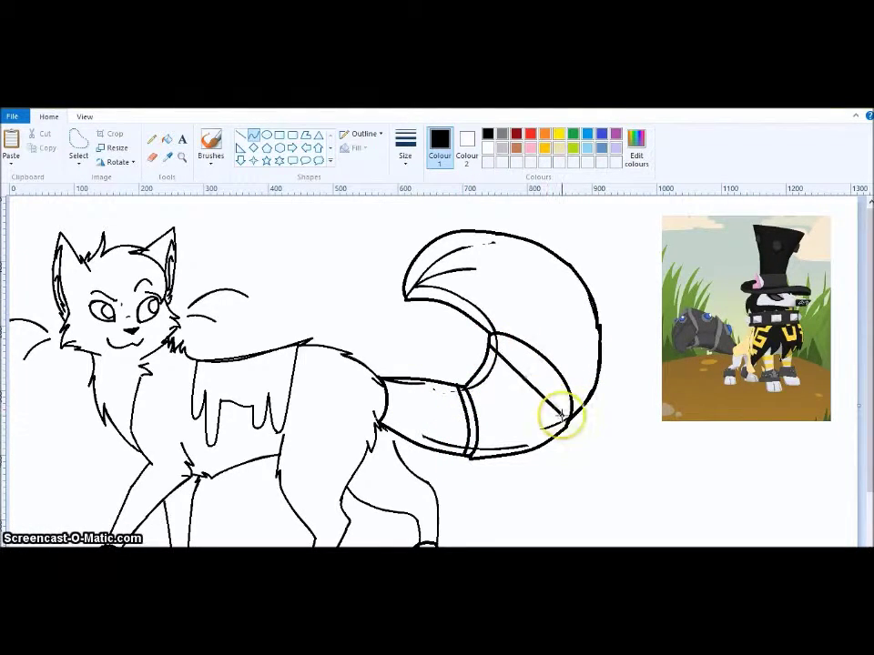
pyautogui.moveTo(523, 386); pyautogui.dragTo(557, 382)
pyautogui.click(446, 401)
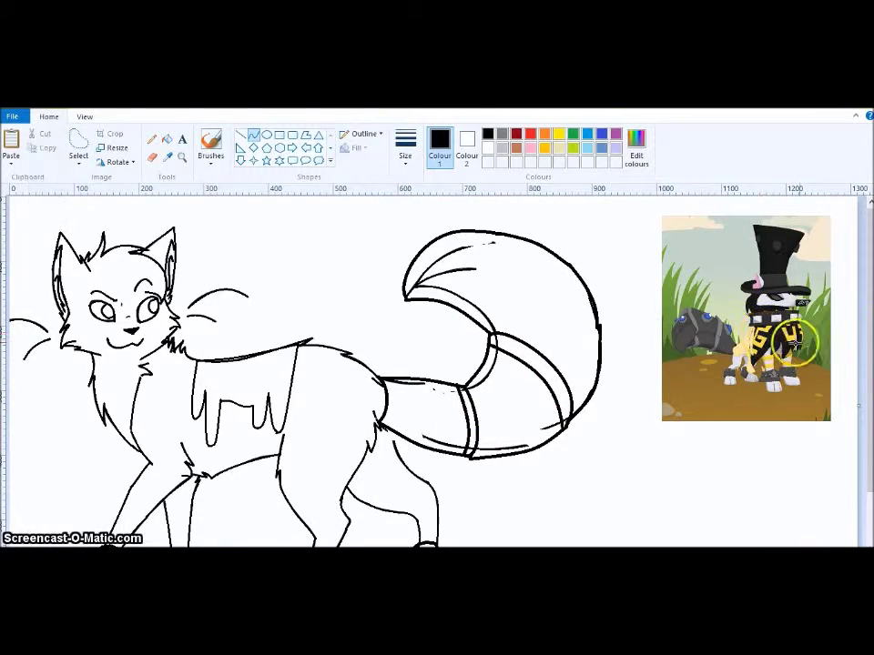
pyautogui.moveTo(234, 464)
pyautogui.mouseDown()
pyautogui.moveTo(230, 448)
pyautogui.moveTo(244, 451)
pyautogui.mouseUp()
pyautogui.click(263, 459)
pyautogui.hotkey('ctrl', 'z')
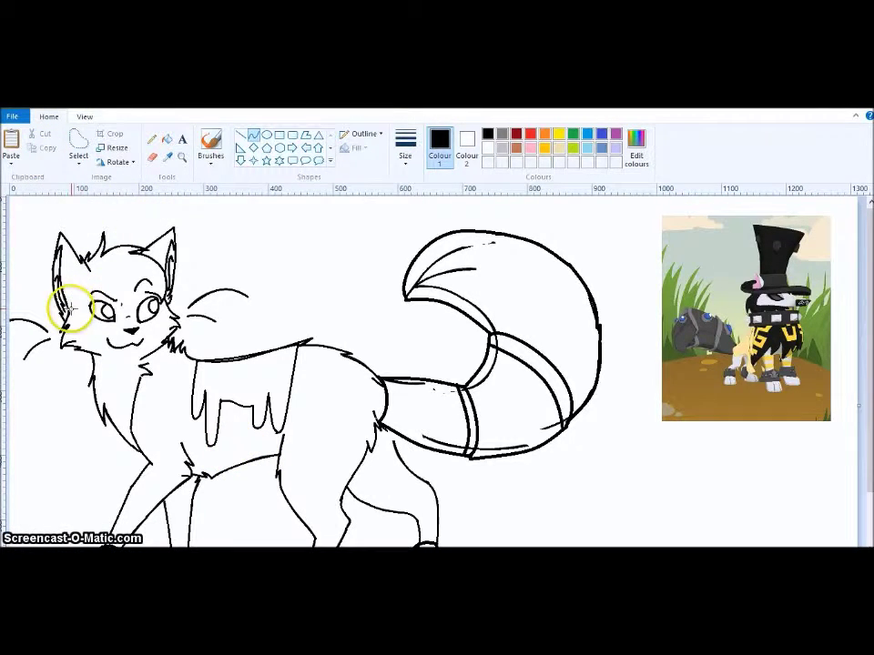
# Step: Choose a new line thickness and draw smooth curves along the cat's cheeks and chin
pyautogui.click(405, 144)
pyautogui.click(404, 218)
pyautogui.click(94, 361)
pyautogui.moveTo(168, 308); pyautogui.dragTo(154, 350)
pyautogui.click(163, 326)
pyautogui.moveTo(93, 353); pyautogui.dragTo(152, 350)
pyautogui.click(123, 359)
pyautogui.click(157, 346)
pyautogui.click(79, 410)
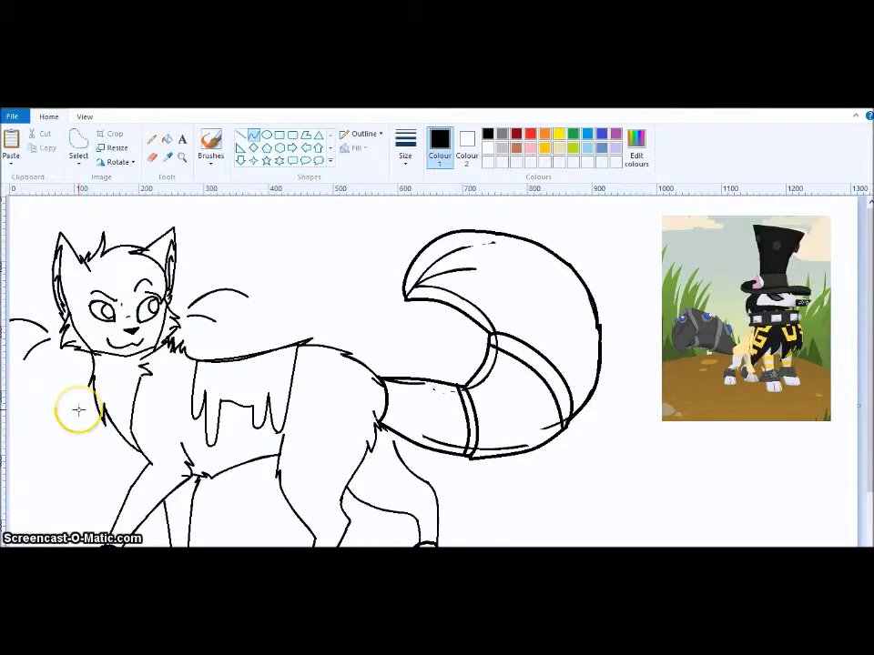
# Step: Draw a curve across the forehead from the left ear to the right eye
pyautogui.moveTo(89, 271); pyautogui.dragTo(146, 293)
pyautogui.click(110, 283)
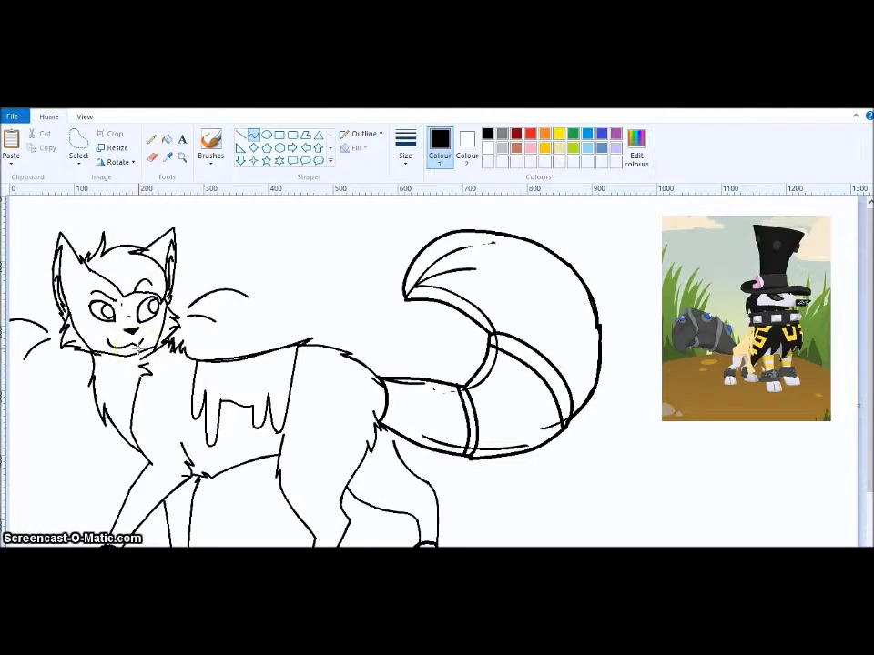
pyautogui.click(73, 243)
# Step: Cross out the top hat in the reference picture with two black lines
pyautogui.moveTo(855, 307); pyautogui.dragTo(727, 221)
pyautogui.moveTo(811, 217); pyautogui.dragTo(770, 250)
pyautogui.moveTo(706, 302); pyautogui.dragTo(821, 229)
pyautogui.click(781, 259)
# Step: Add the text note "NO TOP HAT I AM BAD AT HATS!" below the reference picture
pyautogui.click(180, 139)
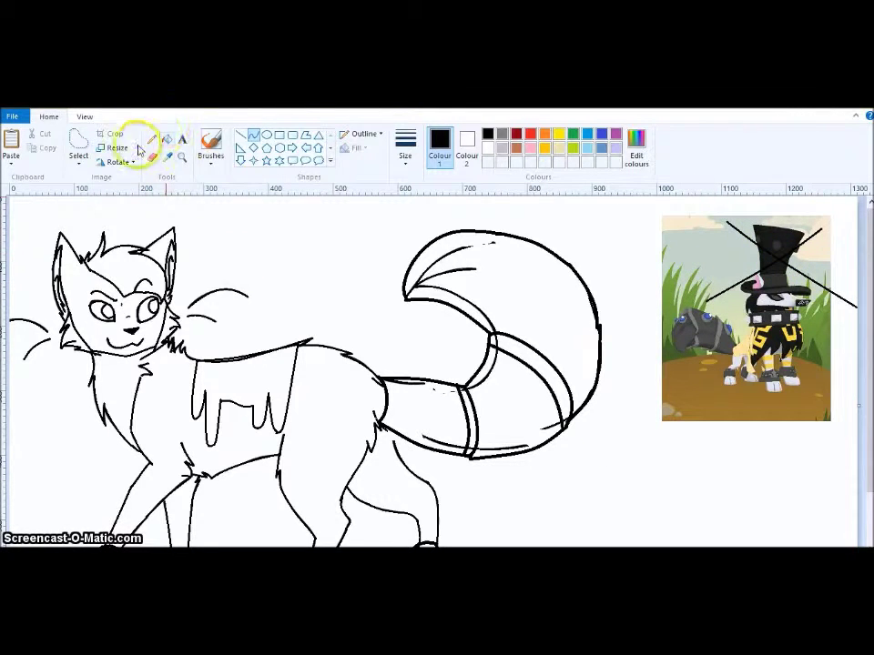
pyautogui.moveTo(592, 453); pyautogui.dragTo(860, 531)
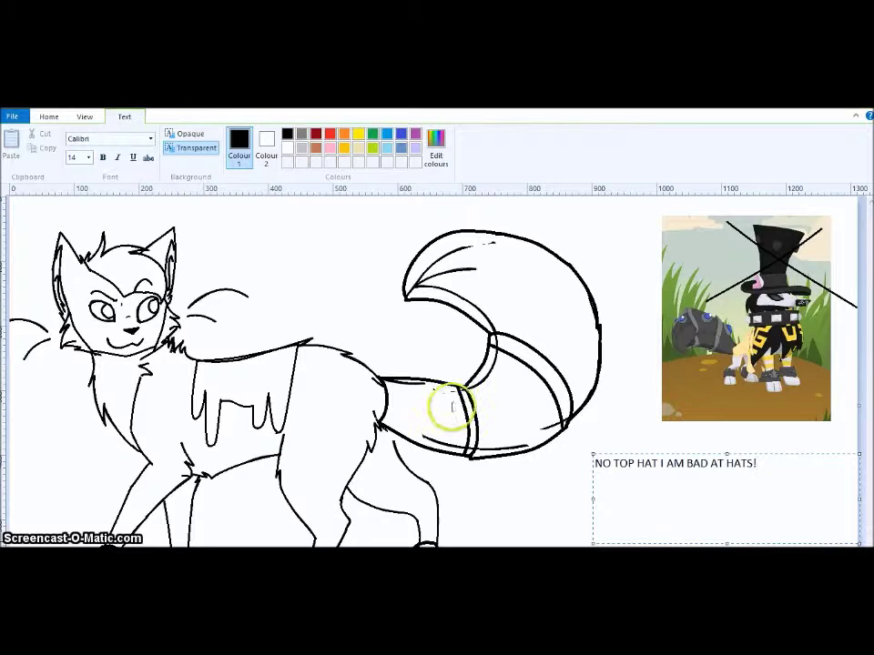
pyautogui.click(419, 441)
# Step: Sample the dark grey from the reference animal's face and fill both of the cat's irises with it
pyautogui.click(168, 157)
pyautogui.click(775, 297)
pyautogui.click(862, 557)
pyautogui.click(862, 557)
pyautogui.click(862, 557)
pyautogui.moveTo(870, 246); pyautogui.dragTo(870, 311)
pyautogui.click(168, 139)
pyautogui.click(406, 345)
pyautogui.click(593, 310)
# Step: Save the dark grey as a custom colour and pencil over the white pixels left in the left iris
pyautogui.click(863, 557)
pyautogui.click(863, 557)
pyautogui.click(863, 557)
pyautogui.click(489, 546)
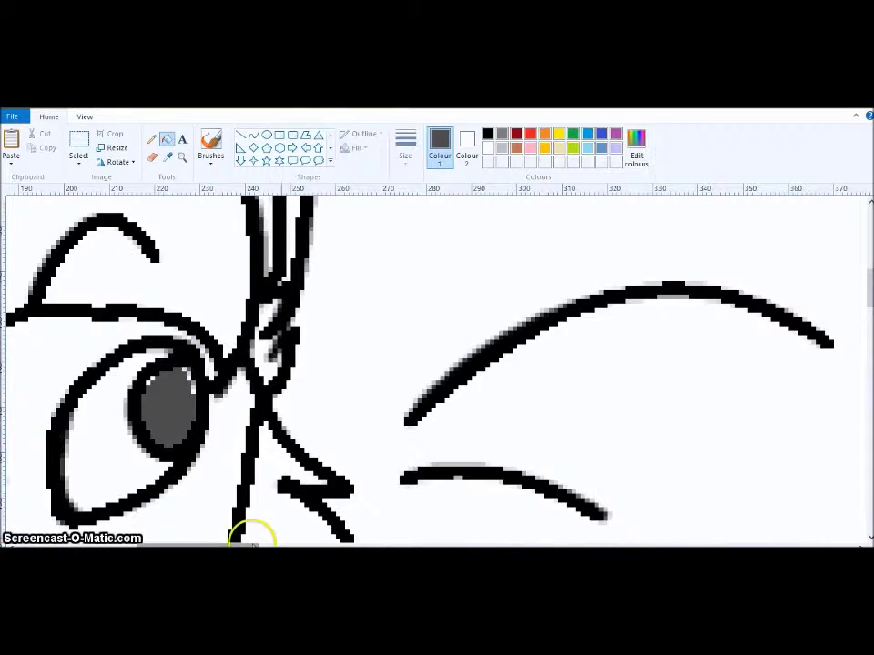
pyautogui.moveTo(255, 545); pyautogui.dragTo(206, 545)
pyautogui.click(636, 145)
pyautogui.click(315, 422)
pyautogui.click(152, 139)
pyautogui.click(182, 157)
pyautogui.click(258, 402)
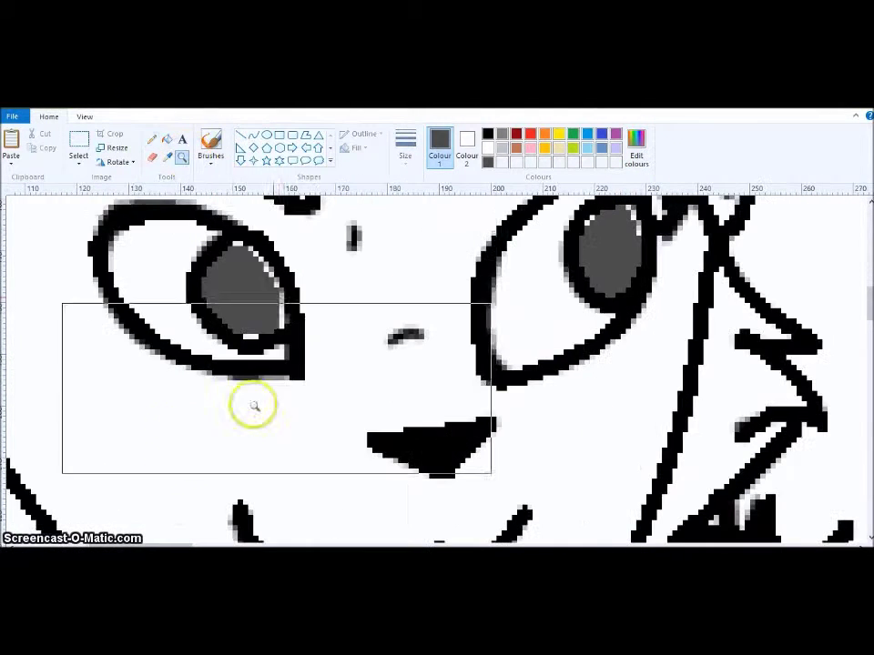
pyautogui.click(152, 139)
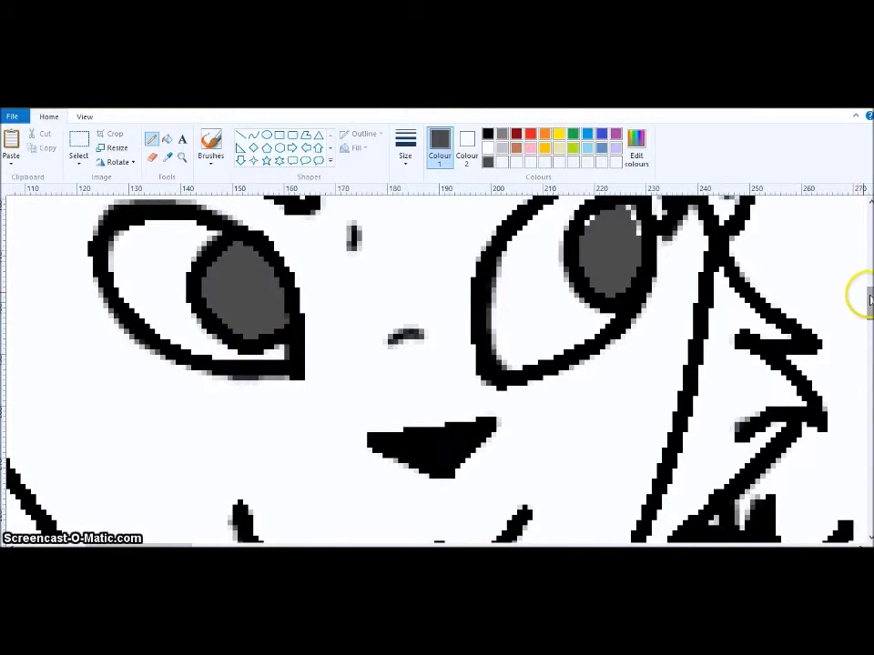
# Step: Take the beige from the reference picture and fill the dripping saddle marking with it
pyautogui.scroll(1, 443, 230)
pyautogui.moveTo(851, 556); pyautogui.dragTo(825, 556)
pyautogui.moveTo(403, 545); pyautogui.dragTo(823, 545)
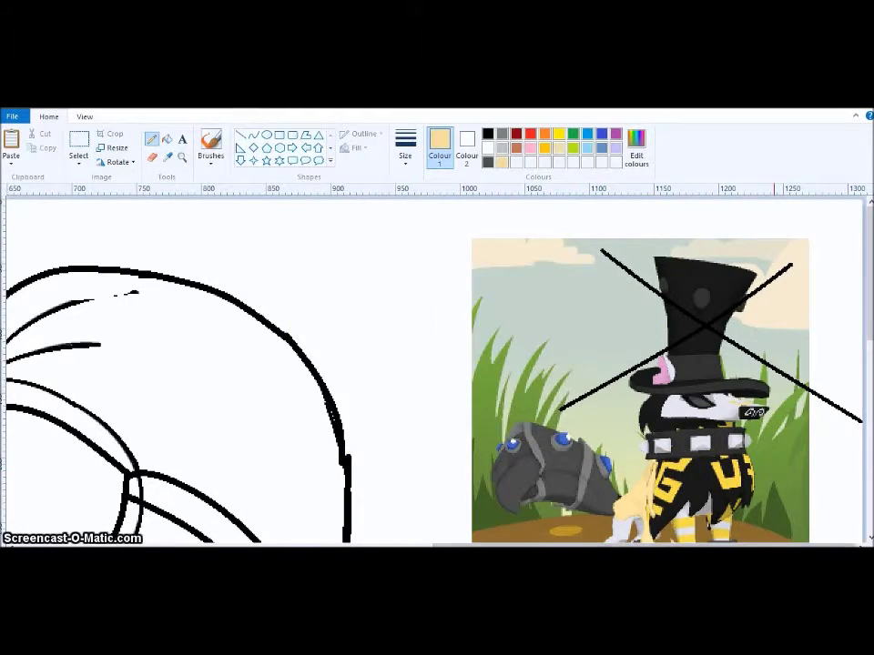
pyautogui.scroll(-4, 437, 364)
pyautogui.click(167, 139)
pyautogui.scroll(5, 254, 370)
pyautogui.click(349, 348)
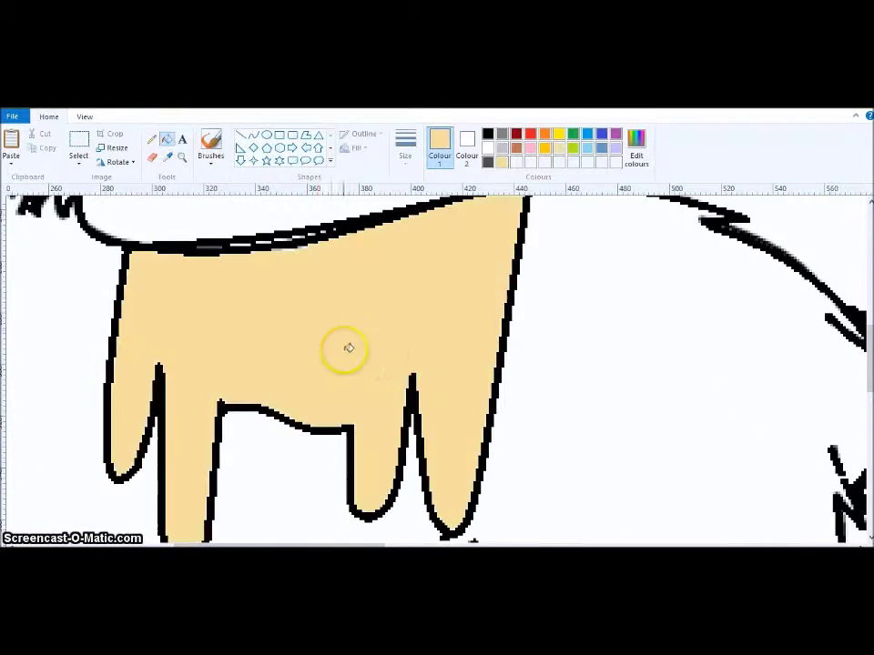
# Step: Pencil beige over the gaps under the back line, separate the doubled black line and fill it with beige
pyautogui.click(182, 158)
pyautogui.click(234, 273)
pyautogui.click(234, 273)
pyautogui.click(234, 273)
pyautogui.click(234, 273)
pyautogui.click(152, 139)
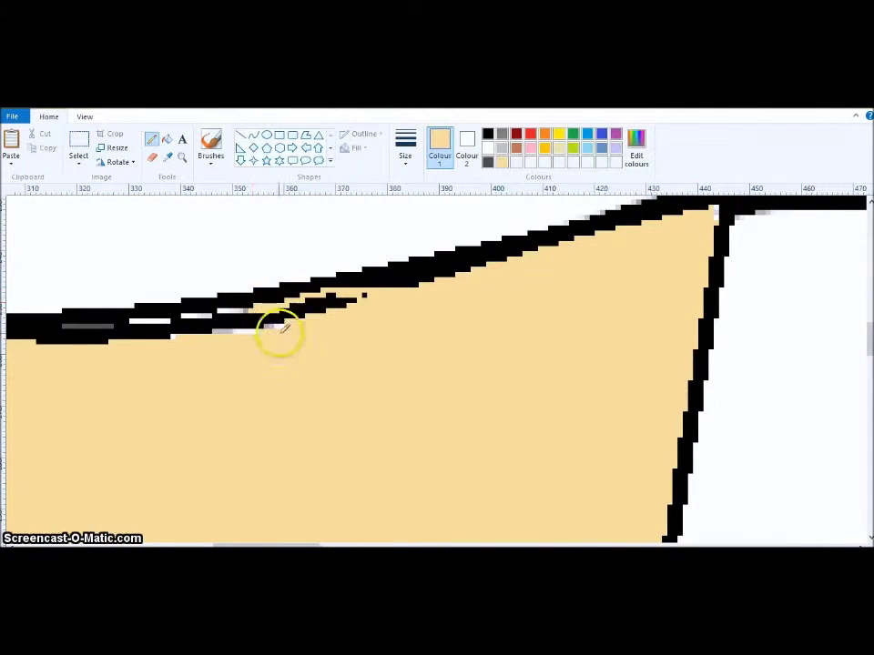
pyautogui.moveTo(302, 542); pyautogui.dragTo(275, 542)
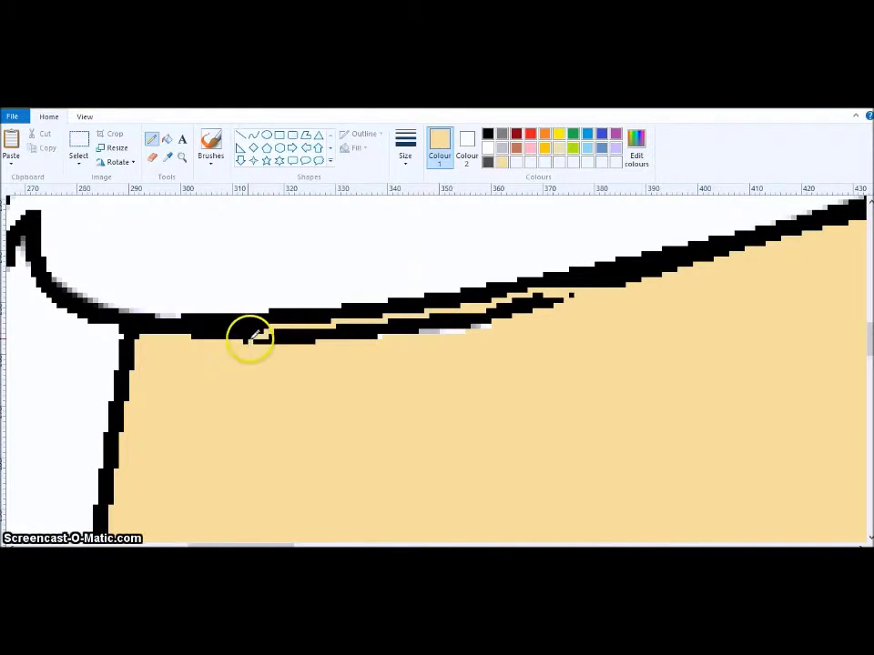
pyautogui.click(167, 138)
pyautogui.click(361, 331)
# Step: Clean up the stray pixels above the saddle marking and thin the back line with the beige pencil
pyautogui.click(154, 140)
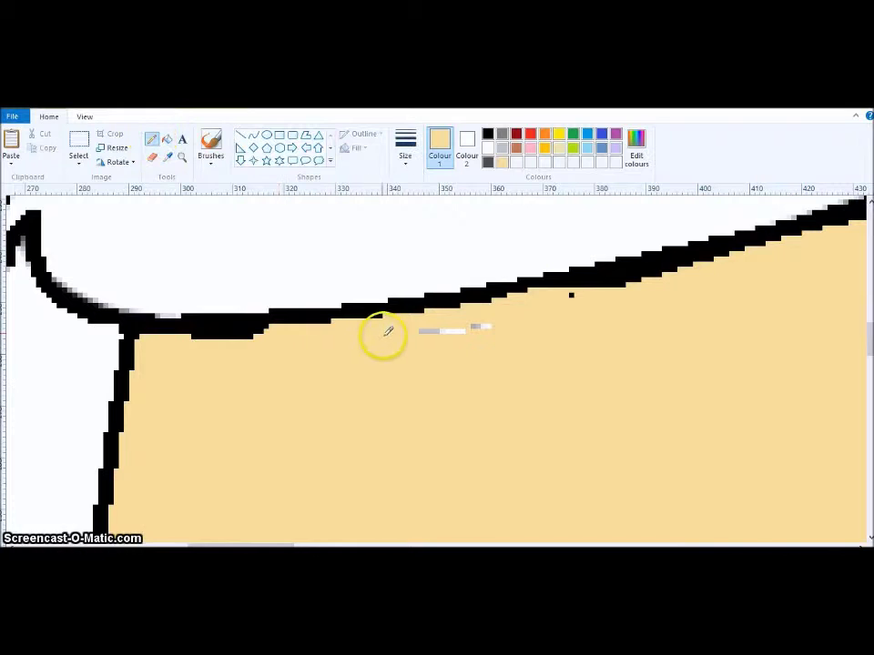
pyautogui.moveTo(587, 278); pyautogui.dragTo(756, 241)
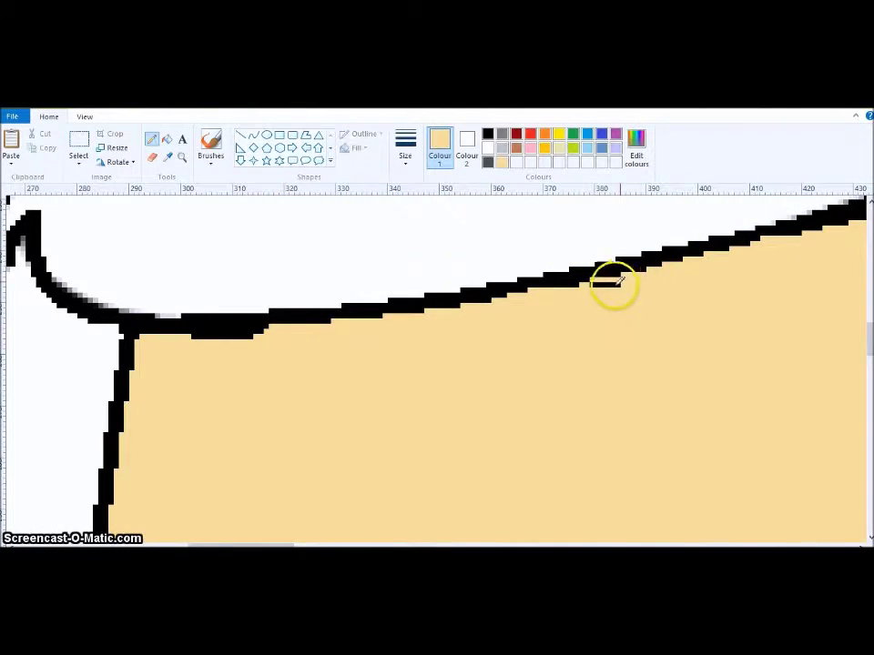
pyautogui.click(211, 144)
pyautogui.click(254, 135)
# Step: Sample a dark grey and a lighter grey from the reference's leg armour and save both as custom colours
pyautogui.moveTo(852, 560); pyautogui.dragTo(806, 560)
pyautogui.scroll(3, 516, 253)
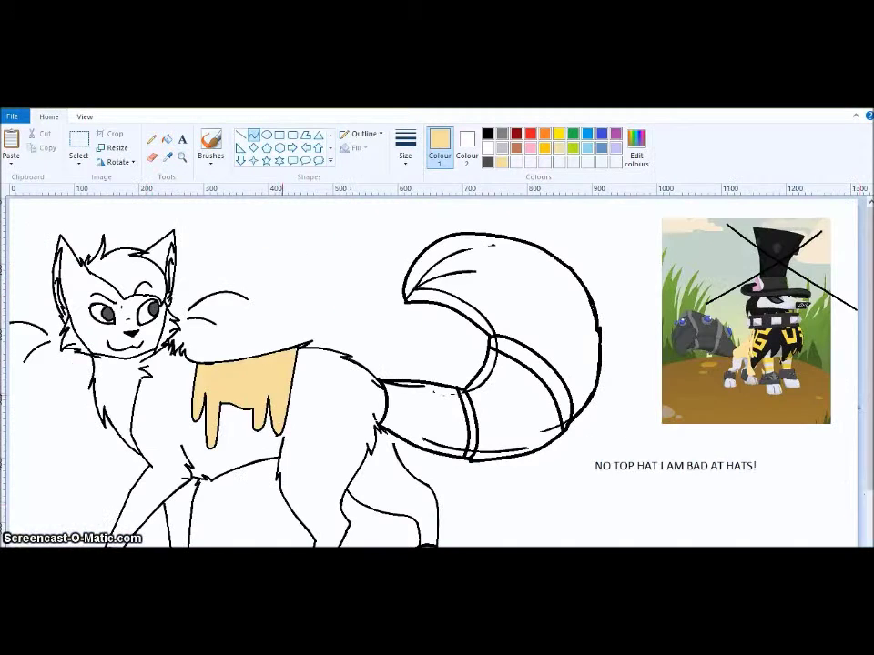
pyautogui.click(166, 151)
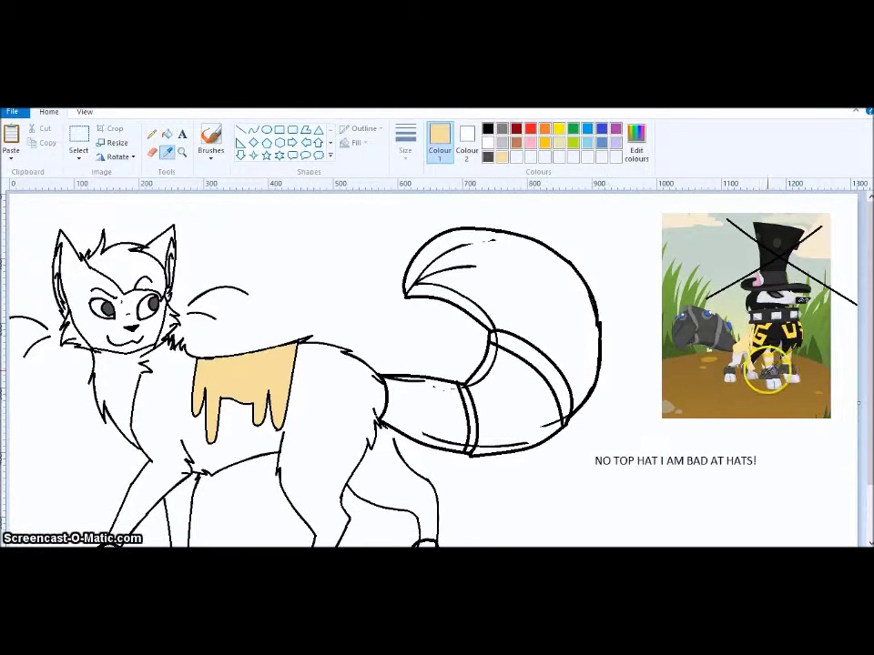
pyautogui.click(767, 373)
pyautogui.click(635, 144)
pyautogui.click(361, 419)
pyautogui.click(167, 152)
pyautogui.click(761, 362)
pyautogui.click(635, 144)
pyautogui.click(316, 419)
# Step: Fill the ankle band on the front paw with the dark grey and pencil over the line inside it
pyautogui.scroll(-2, 855, 335)
pyautogui.click(168, 157)
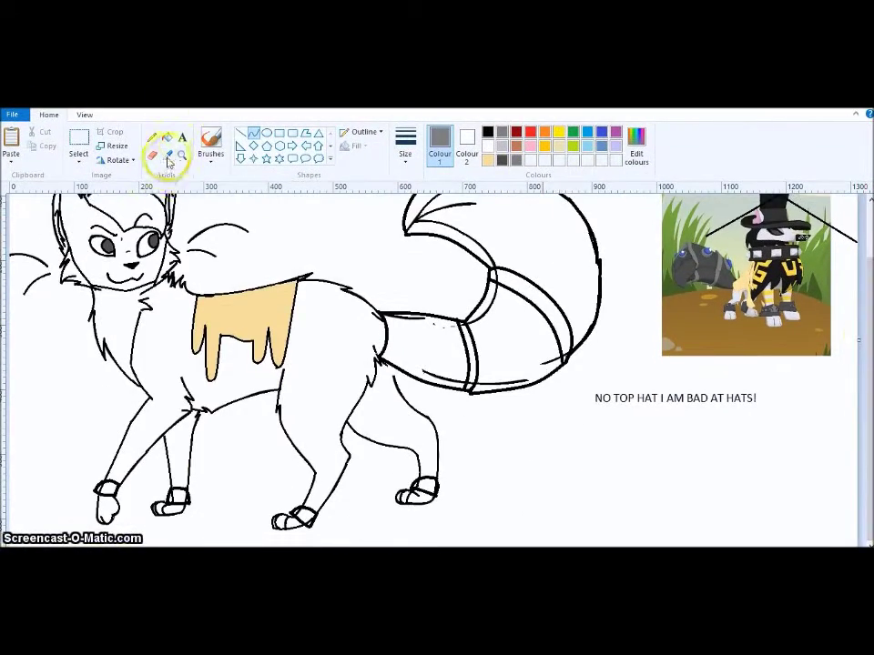
pyautogui.click(182, 155)
pyautogui.click(398, 466)
pyautogui.click(419, 462)
pyautogui.click(396, 432)
pyautogui.click(360, 392)
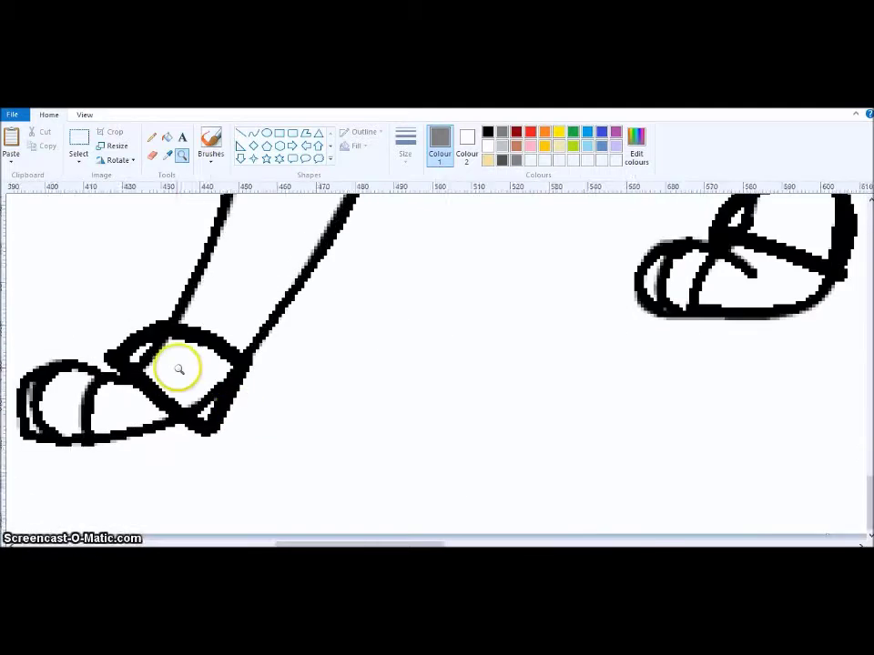
pyautogui.click(179, 369)
pyautogui.click(180, 368)
pyautogui.click(766, 419)
pyautogui.moveTo(869, 250); pyautogui.dragTo(869, 484)
pyautogui.click(502, 160)
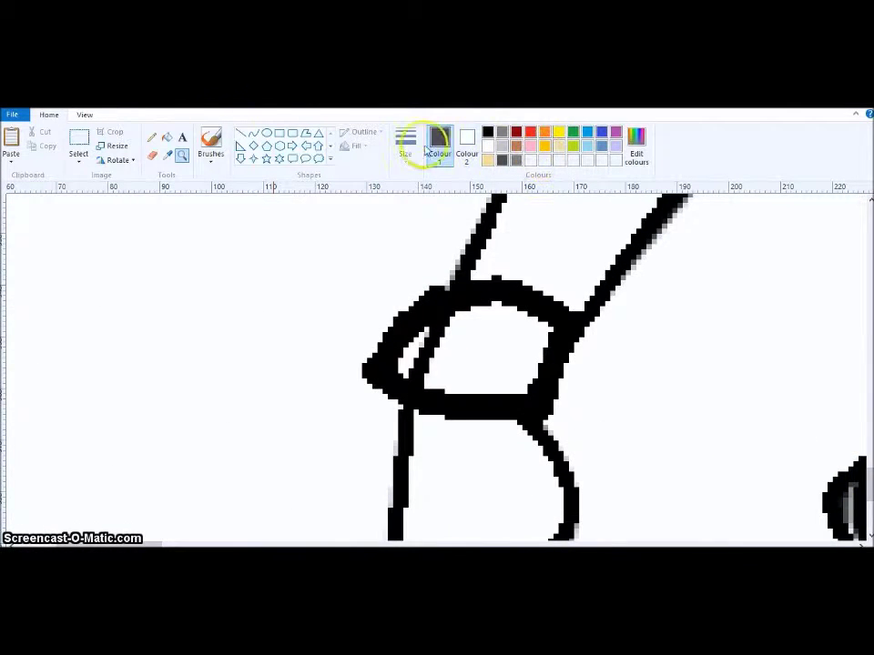
pyautogui.click(168, 137)
pyautogui.click(475, 348)
pyautogui.click(410, 354)
pyautogui.click(153, 138)
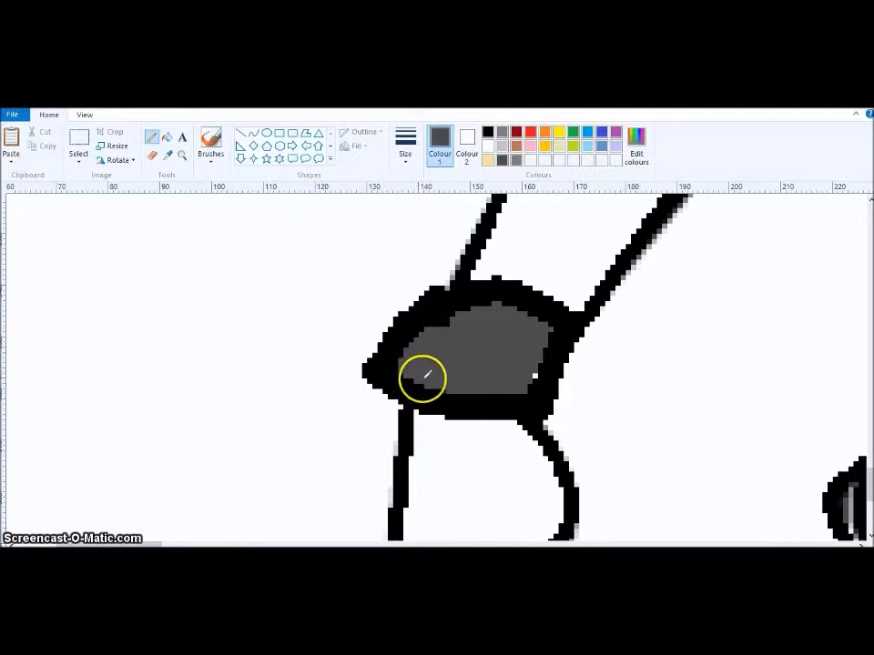
# Step: Separate the ankle band's outline from the leg lines with lighter grey pixels and recolour the outline dark grey
pyautogui.click(516, 160)
pyautogui.moveTo(453, 281)
pyautogui.mouseDown()
pyautogui.moveTo(471, 279)
pyautogui.moveTo(456, 281)
pyautogui.mouseUp()
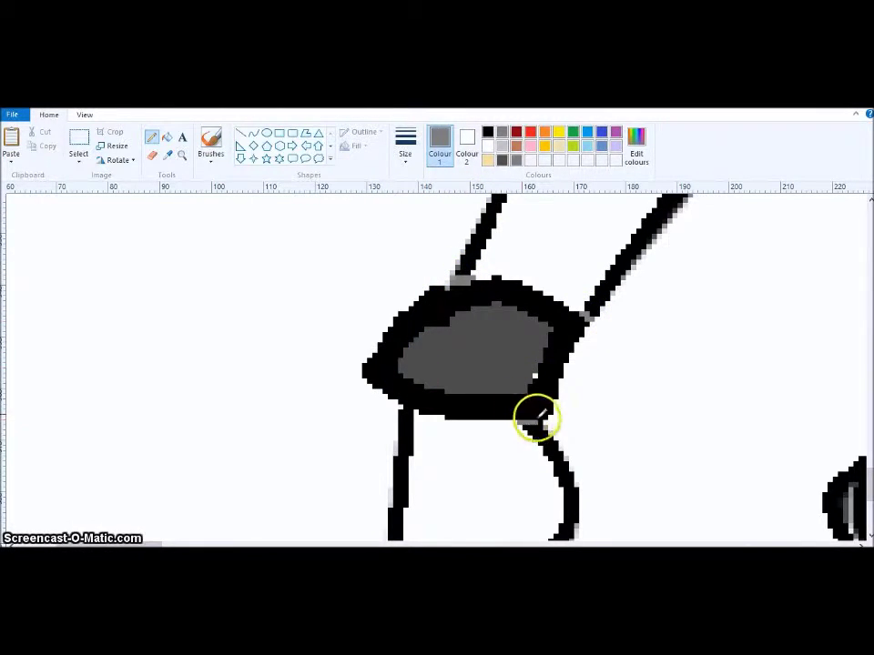
pyautogui.click(166, 137)
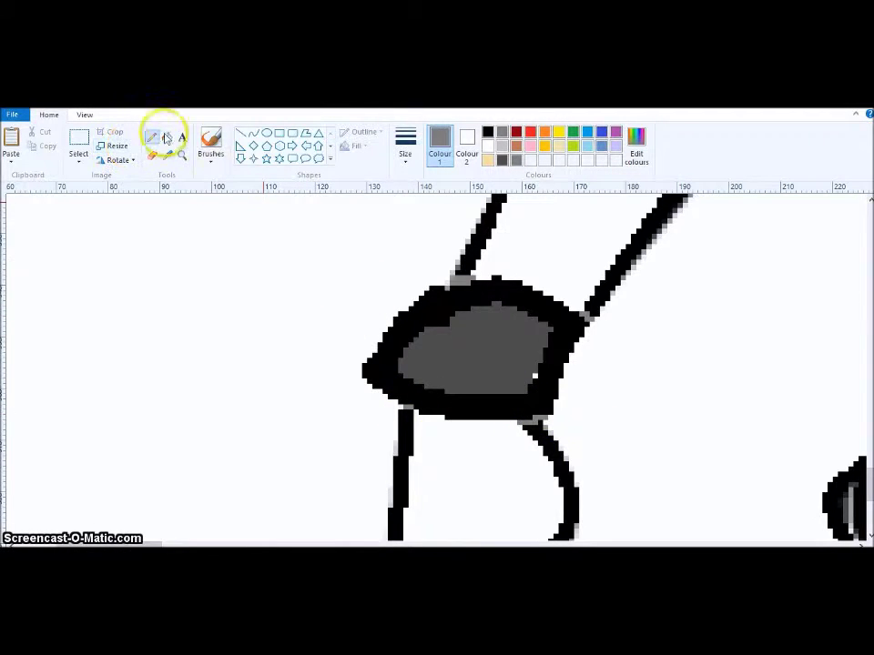
pyautogui.click(488, 410)
pyautogui.click(501, 159)
pyautogui.click(393, 348)
pyautogui.click(151, 137)
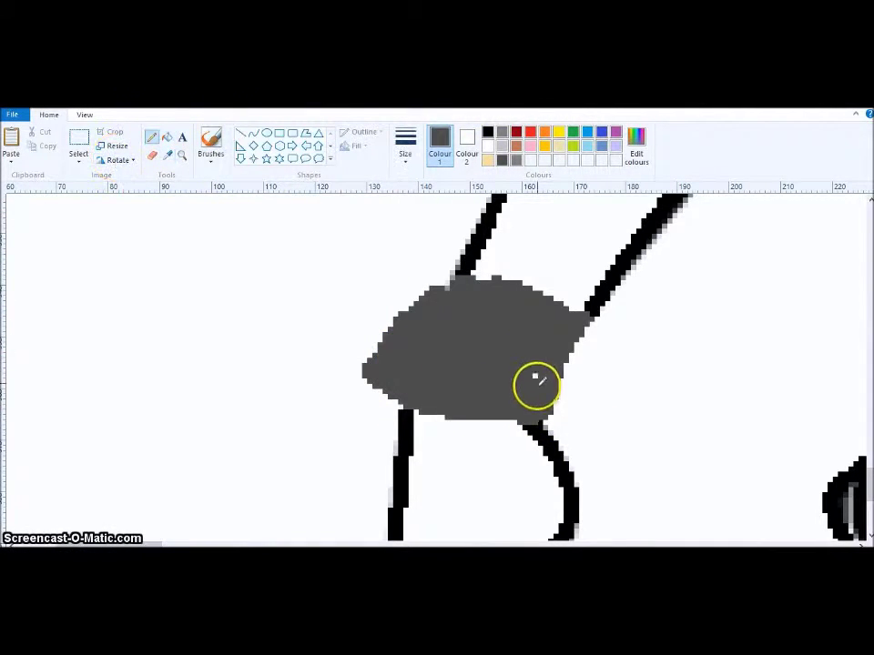
# Step: Redraw the black leg lines where they meet the dark grey ankle band on the raised front paw
pyautogui.click(487, 133)
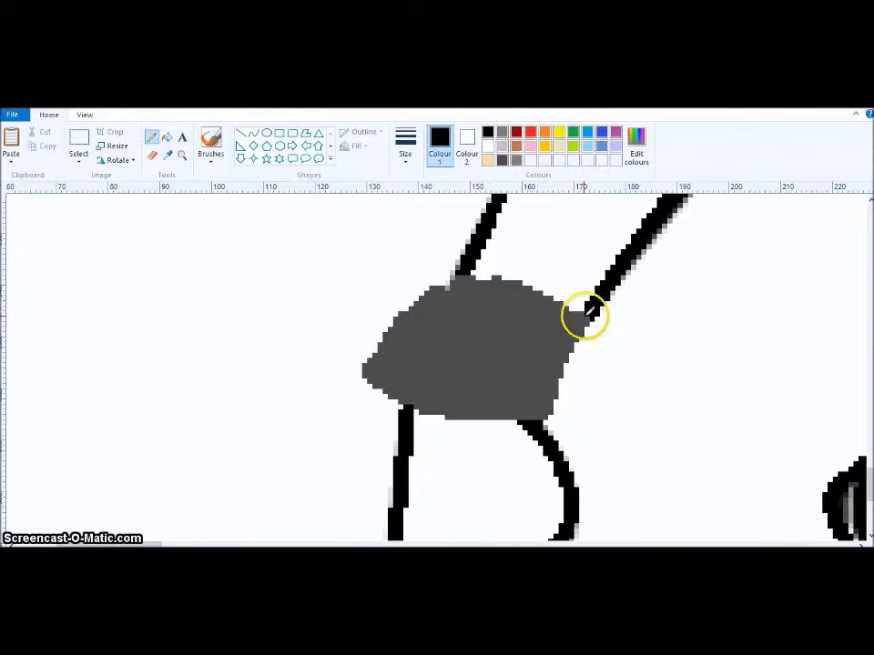
pyautogui.click(516, 159)
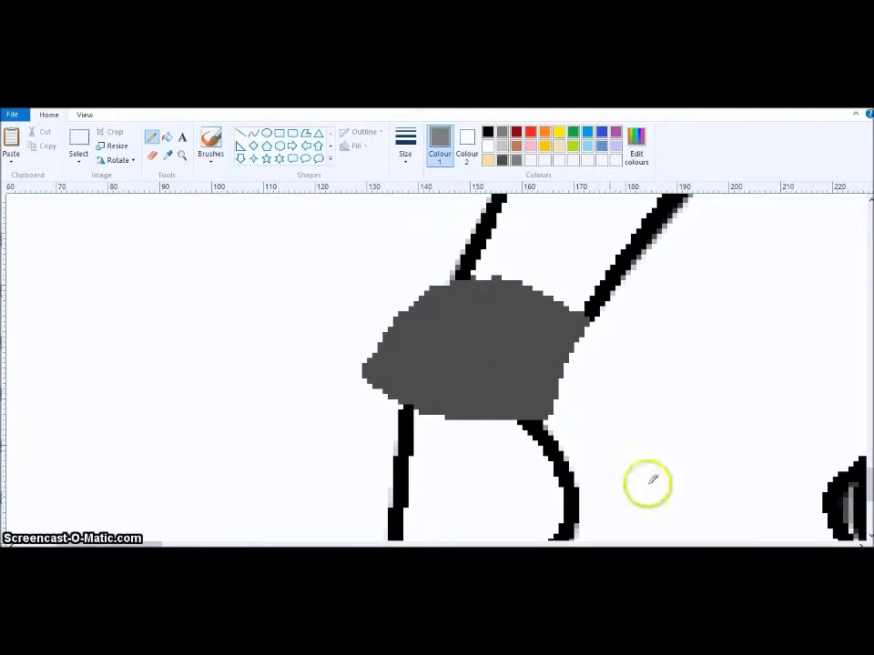
# Step: Fill the three inner areas of the second front paw's ankle band with the saved dark grey
pyautogui.moveTo(124, 544); pyautogui.dragTo(200, 545)
pyautogui.click(168, 137)
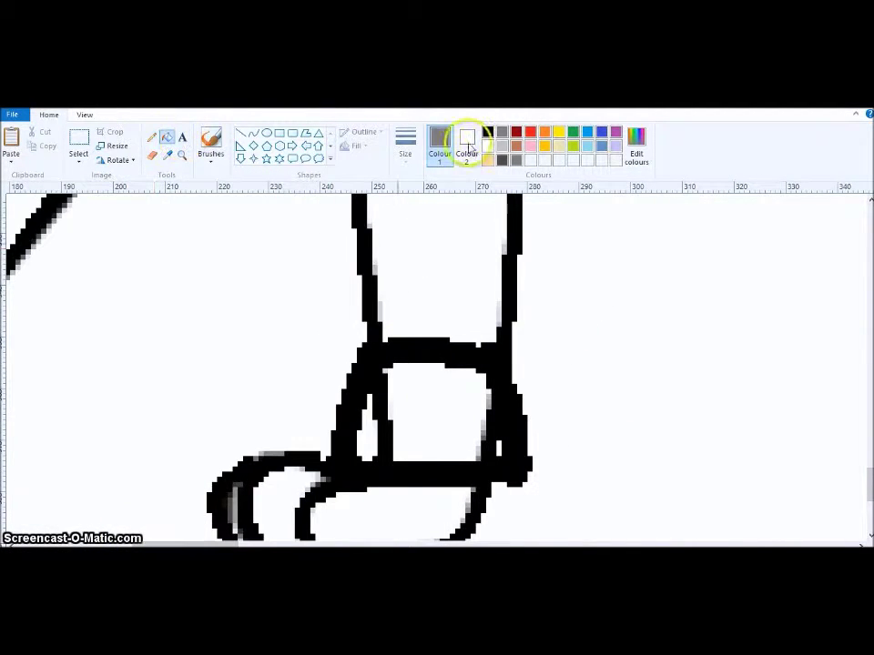
pyautogui.click(501, 160)
pyautogui.click(399, 422)
pyautogui.click(366, 416)
pyautogui.click(498, 447)
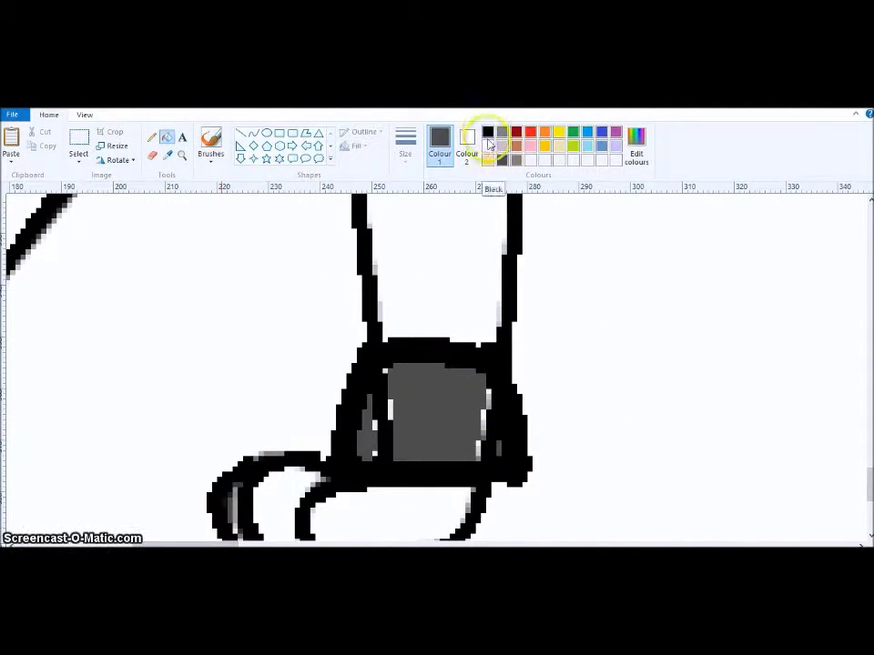
# Step: Separate the second front ankle band's outline from the leg and paw lines with white pixels and recolour it dark grey
pyautogui.click(488, 145)
pyautogui.click(152, 137)
pyautogui.moveTo(478, 488)
pyautogui.mouseDown()
pyautogui.moveTo(328, 476)
pyautogui.moveTo(362, 486)
pyautogui.mouseUp()
pyautogui.click(166, 136)
pyautogui.click(501, 160)
pyautogui.click(382, 433)
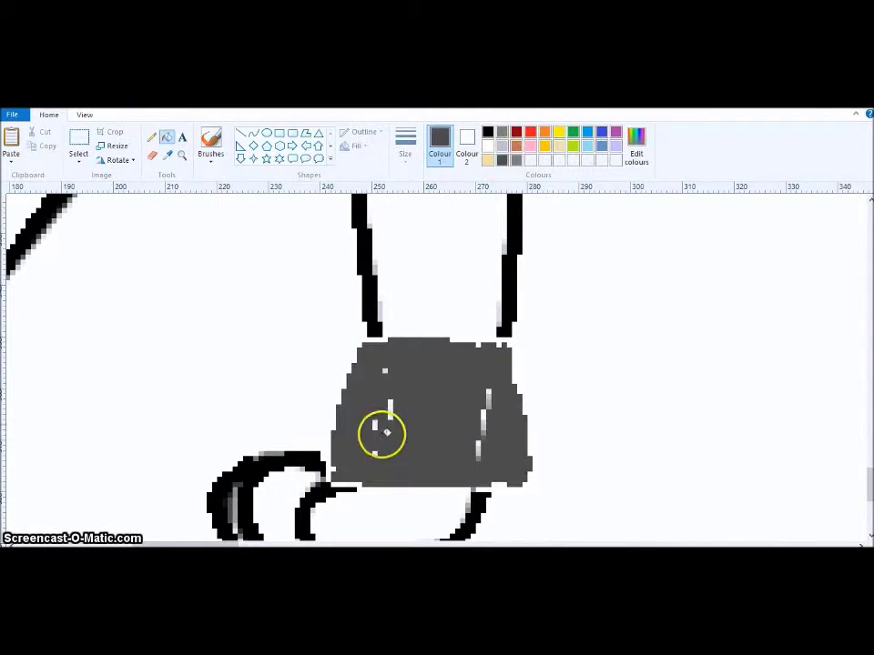
# Step: Redraw the black lines meeting the second front ankle band and pencil over its leftover light pixels in dark grey
pyautogui.click(487, 133)
pyautogui.click(152, 136)
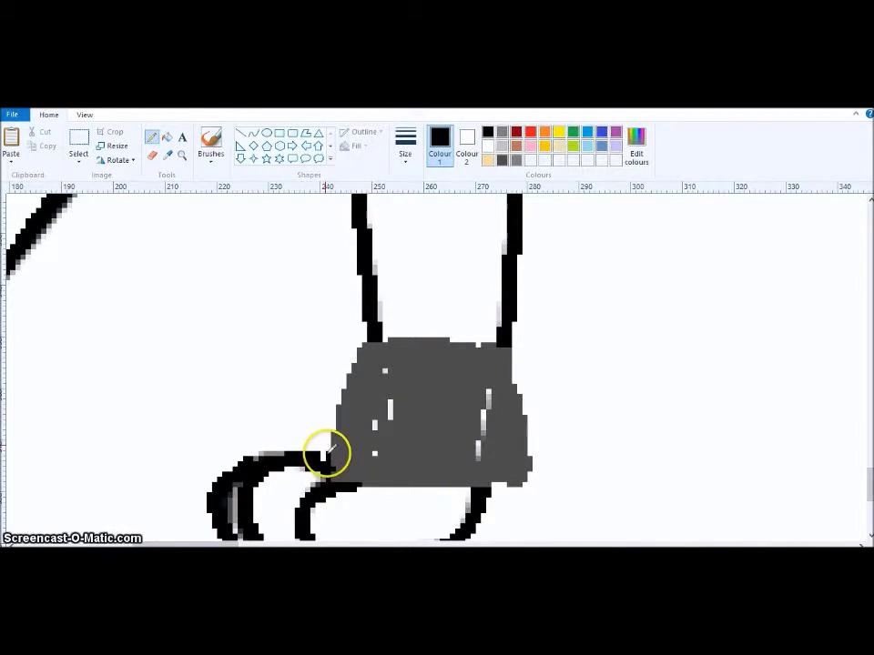
pyautogui.click(502, 159)
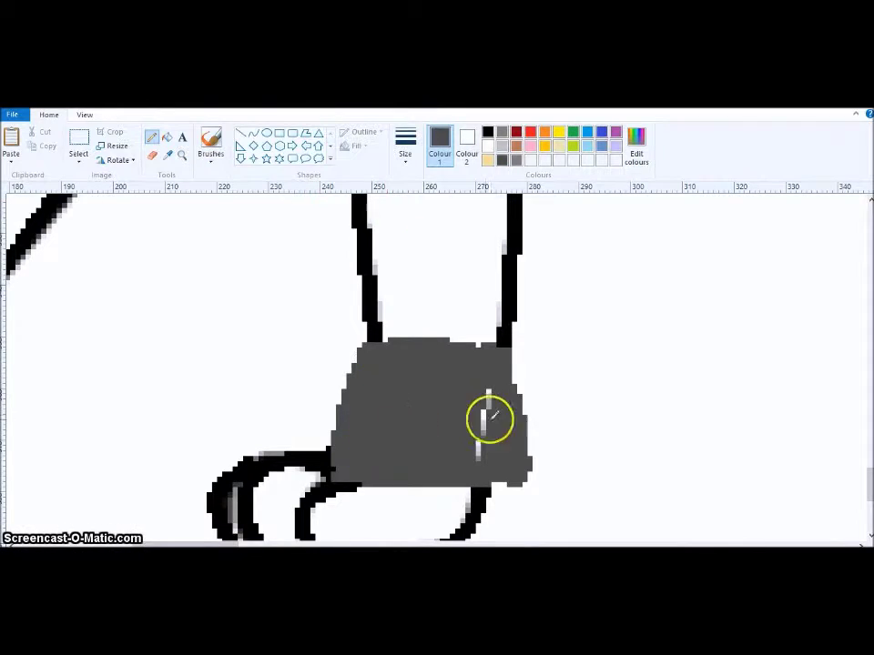
# Step: Fill the main area of the ankle bands on both hind paws with dark grey
pyautogui.scroll(-3, 356, 536)
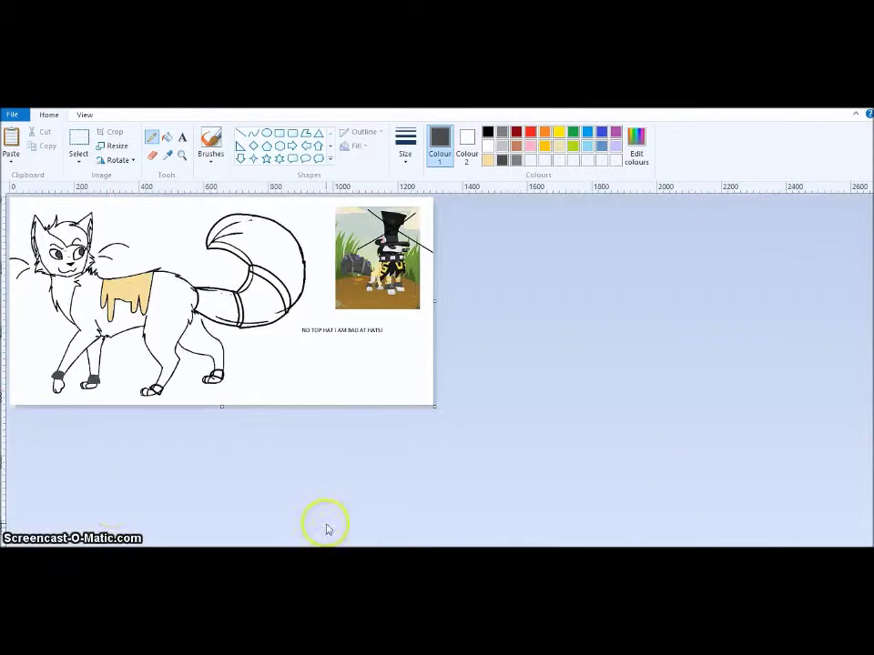
pyautogui.click(867, 550)
pyautogui.click(867, 551)
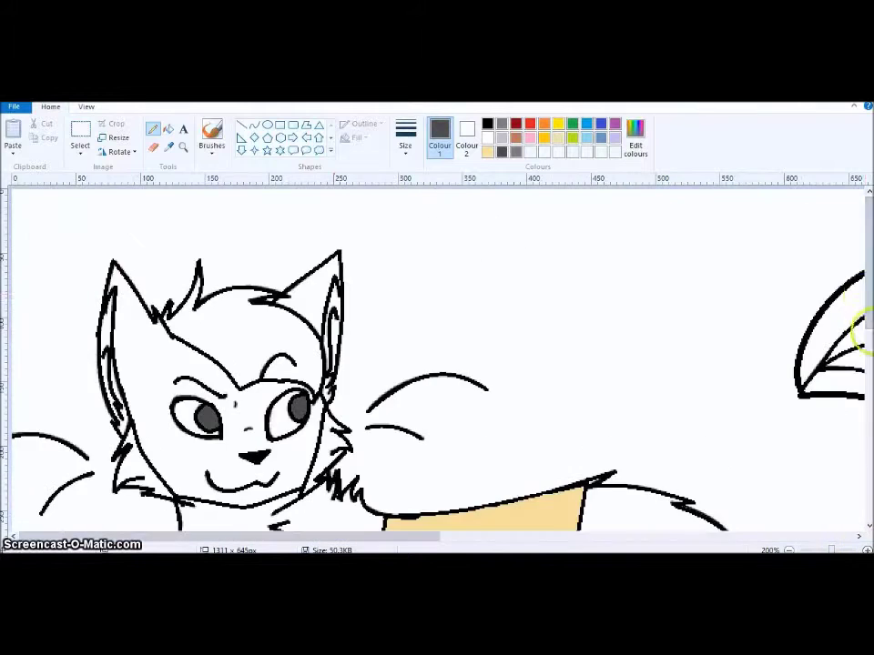
pyautogui.moveTo(867, 304); pyautogui.dragTo(868, 491)
pyautogui.moveTo(391, 536); pyautogui.dragTo(483, 532)
pyautogui.click(168, 128)
pyautogui.click(420, 477)
pyautogui.click(637, 417)
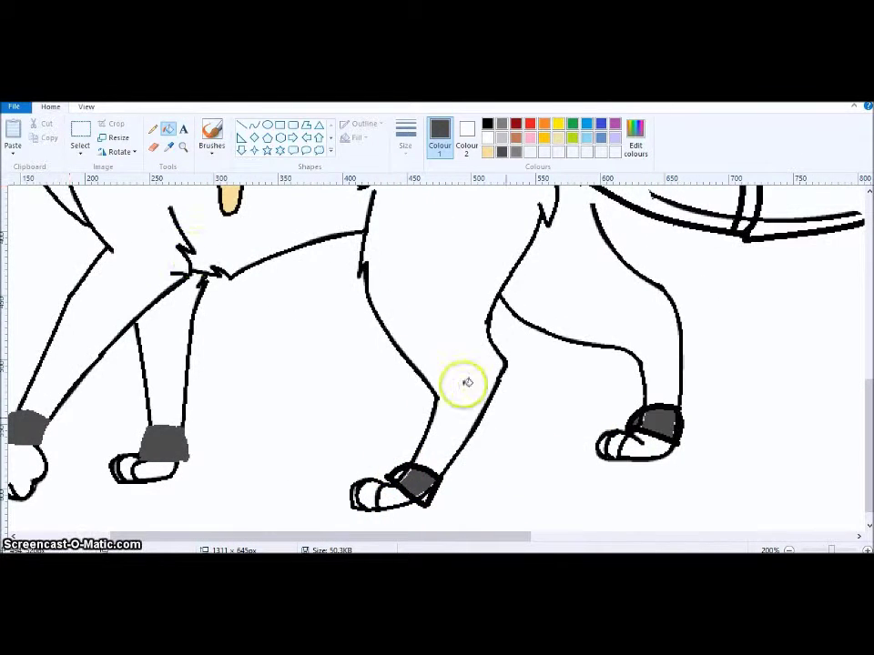
# Step: Pencil dark grey over the white gaps and inner leg lines within the nearer hind paw's ankle band
pyautogui.click(865, 550)
pyautogui.click(866, 550)
pyautogui.click(865, 550)
pyautogui.click(790, 550)
pyautogui.click(790, 551)
pyautogui.click(789, 551)
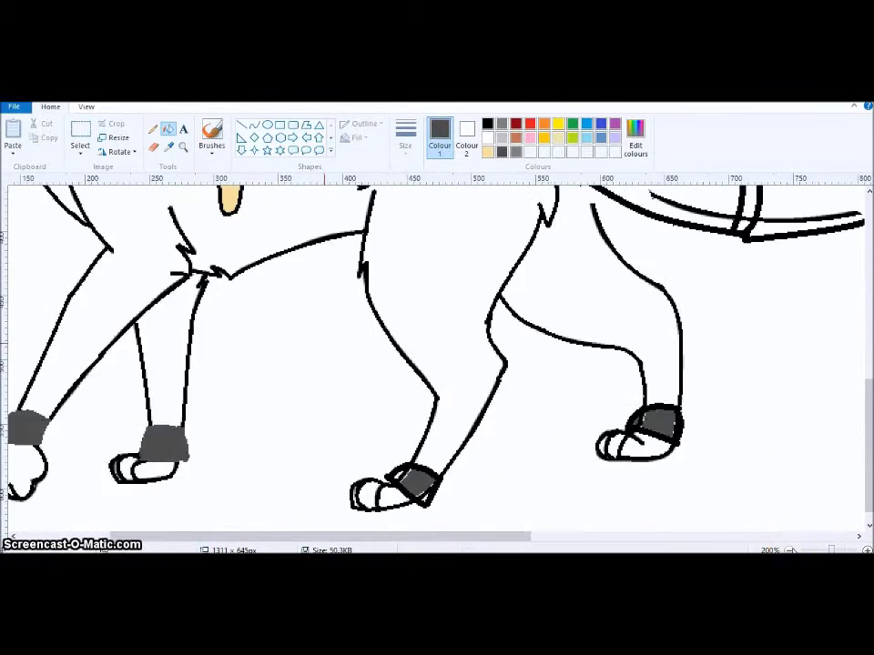
pyautogui.click(184, 147)
pyautogui.click(478, 487)
pyautogui.click(400, 464)
pyautogui.click(382, 368)
pyautogui.click(401, 355)
pyautogui.click(405, 337)
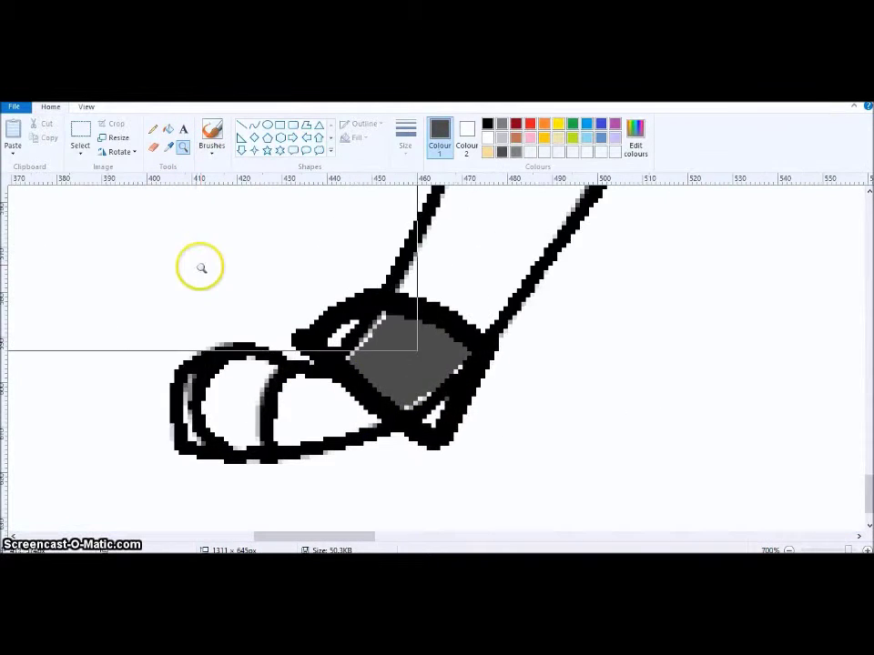
pyautogui.click(429, 400)
pyautogui.click(153, 129)
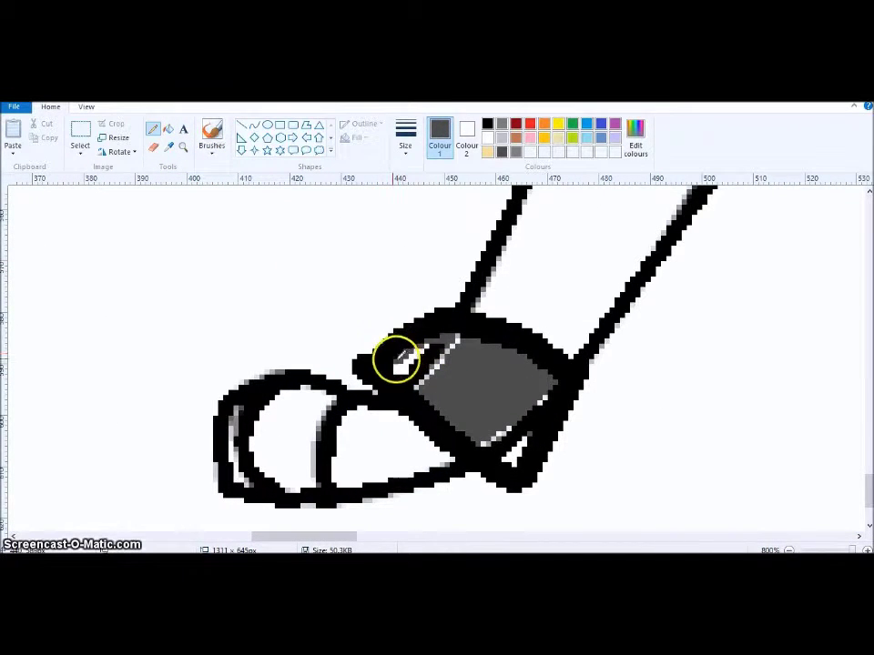
pyautogui.moveTo(422, 354); pyautogui.dragTo(456, 332)
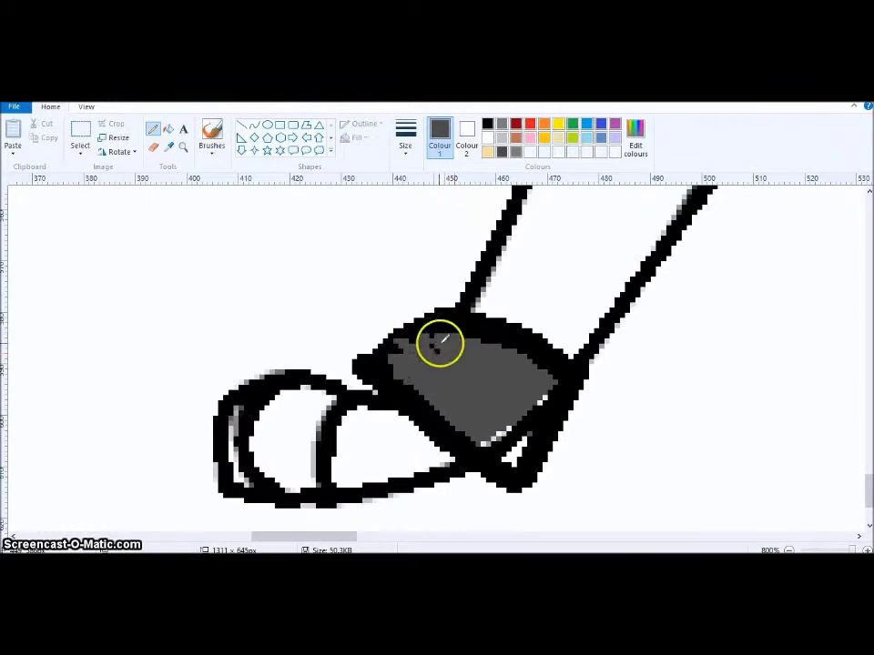
pyautogui.moveTo(519, 414)
pyautogui.mouseDown()
pyautogui.moveTo(503, 448)
pyautogui.moveTo(510, 458)
pyautogui.moveTo(521, 438)
pyautogui.moveTo(501, 437)
pyautogui.moveTo(516, 422)
pyautogui.moveTo(507, 436)
pyautogui.moveTo(531, 418)
pyautogui.mouseUp()
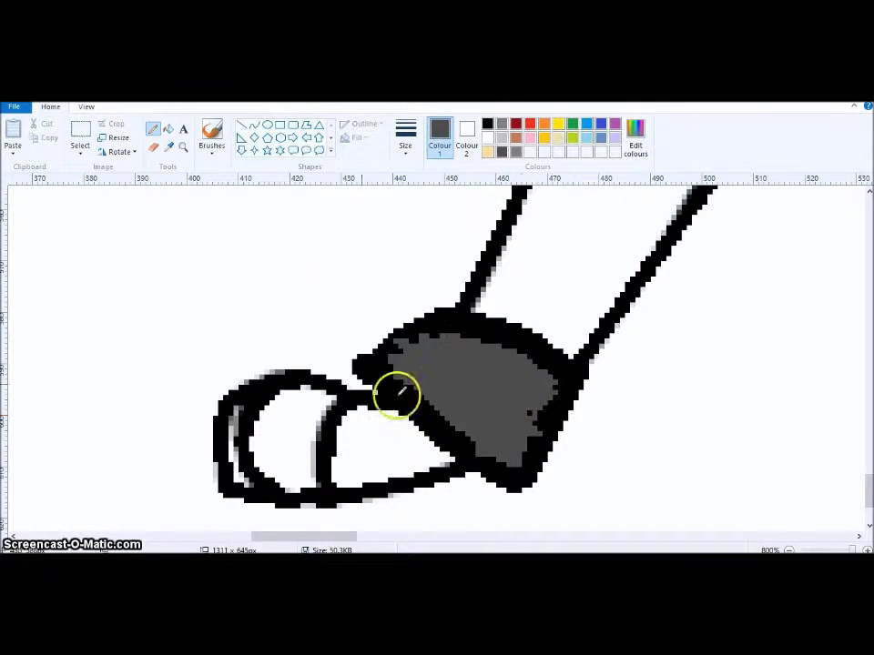
# Step: Separate the nearer hind ankle band's outline from the paw and leg lines with white pencil pixels
pyautogui.click(487, 138)
pyautogui.moveTo(389, 399); pyautogui.dragTo(433, 433)
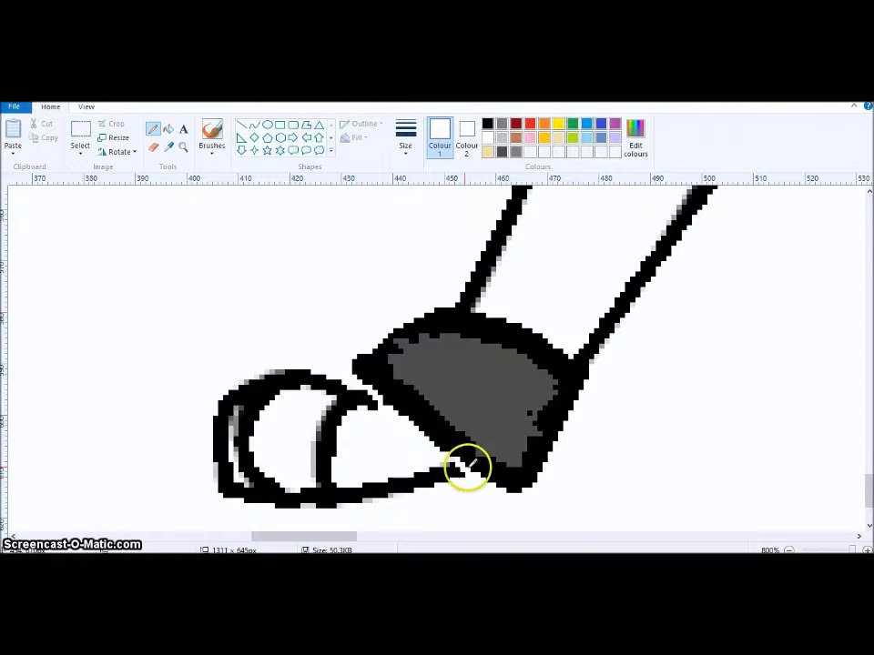
pyautogui.moveTo(583, 367); pyautogui.dragTo(573, 360)
pyautogui.moveTo(465, 309); pyautogui.dragTo(456, 305)
# Step: Recolour the nearer hind ankle band's outline dark grey and redraw the black lines that meet it
pyautogui.click(167, 129)
pyautogui.click(515, 152)
pyautogui.click(400, 390)
pyautogui.click(153, 128)
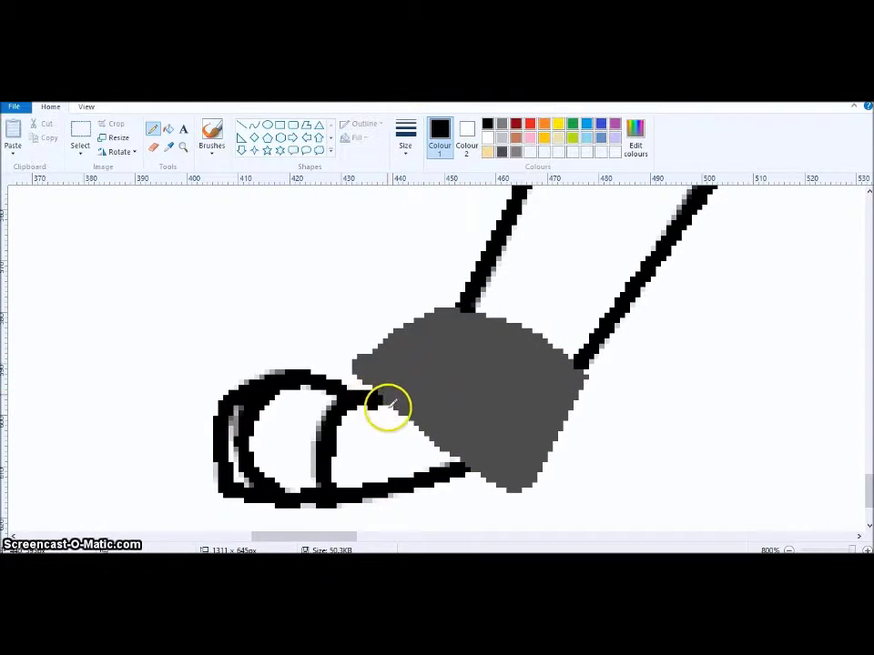
# Step: Blacken the stray light pixels in the far hind ankle band and separate its outline from the leg and paw with white
pyautogui.moveTo(328, 537); pyautogui.dragTo(450, 537)
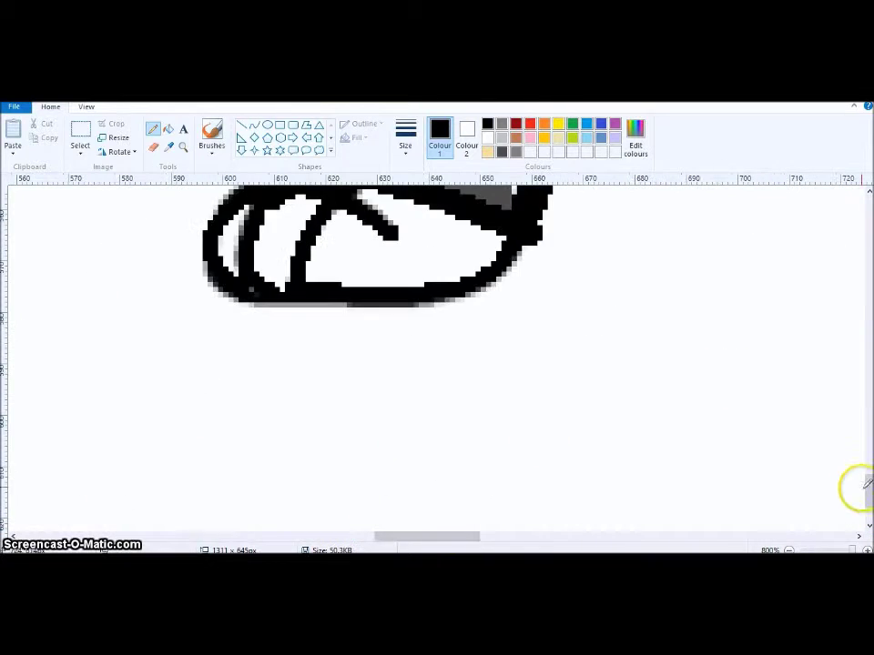
pyautogui.moveTo(867, 493); pyautogui.dragTo(867, 476)
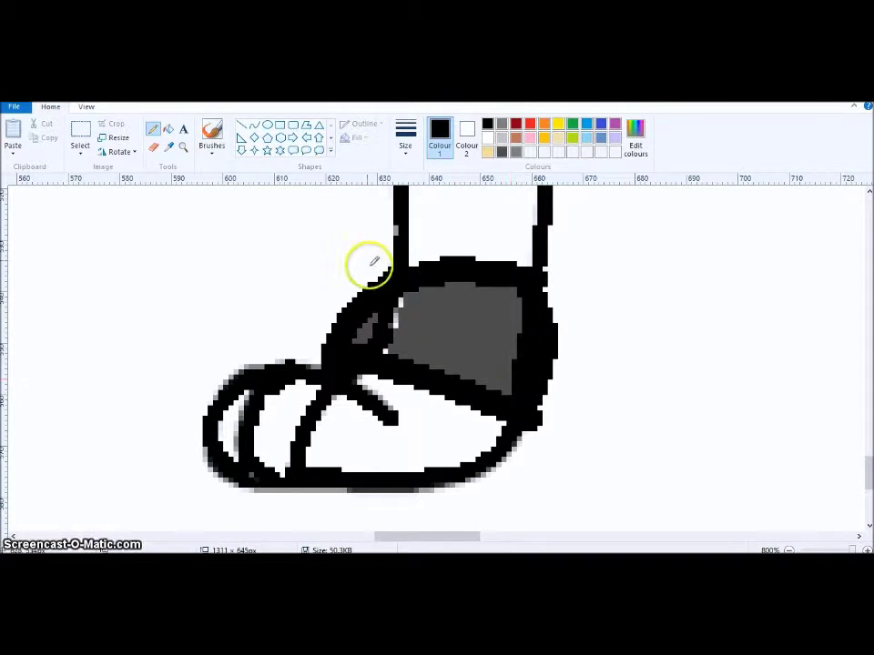
pyautogui.moveTo(371, 273); pyautogui.dragTo(393, 323)
pyautogui.click(472, 138)
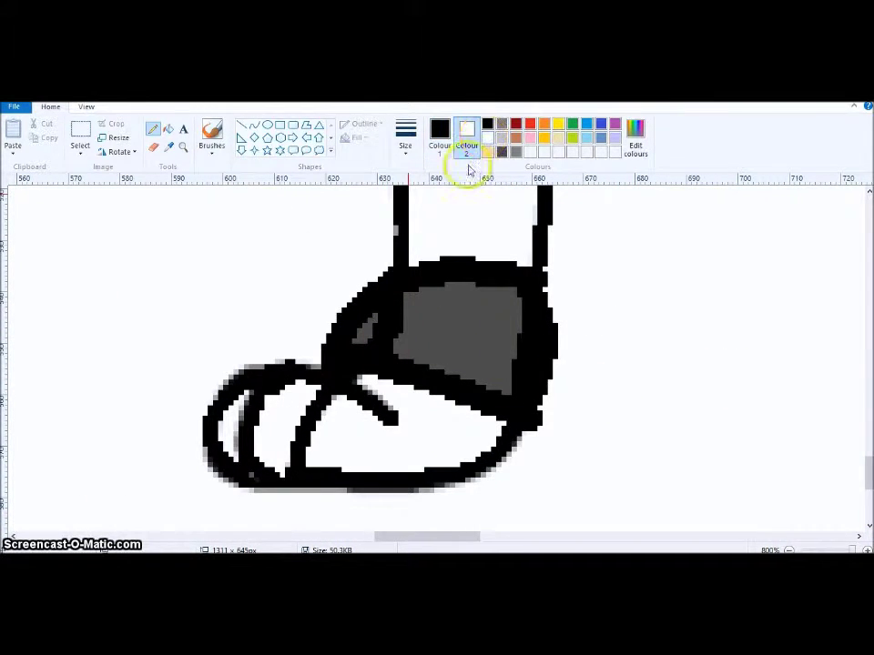
pyautogui.click(487, 138)
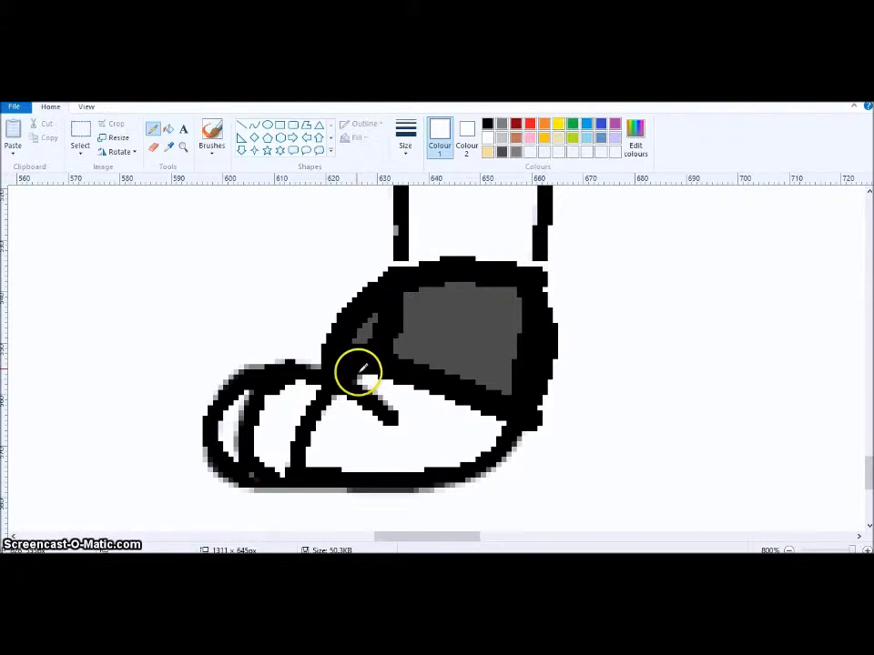
# Step: Recolour the far hind ankle band's outline and inner lines dark grey and redraw the black lines that meet it
pyautogui.click(166, 129)
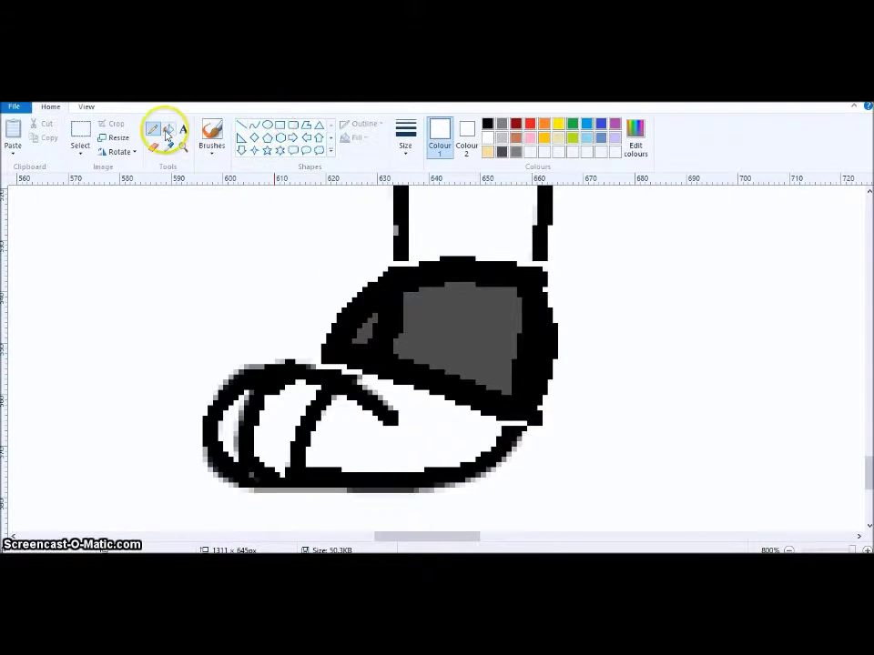
pyautogui.click(501, 151)
pyautogui.click(369, 300)
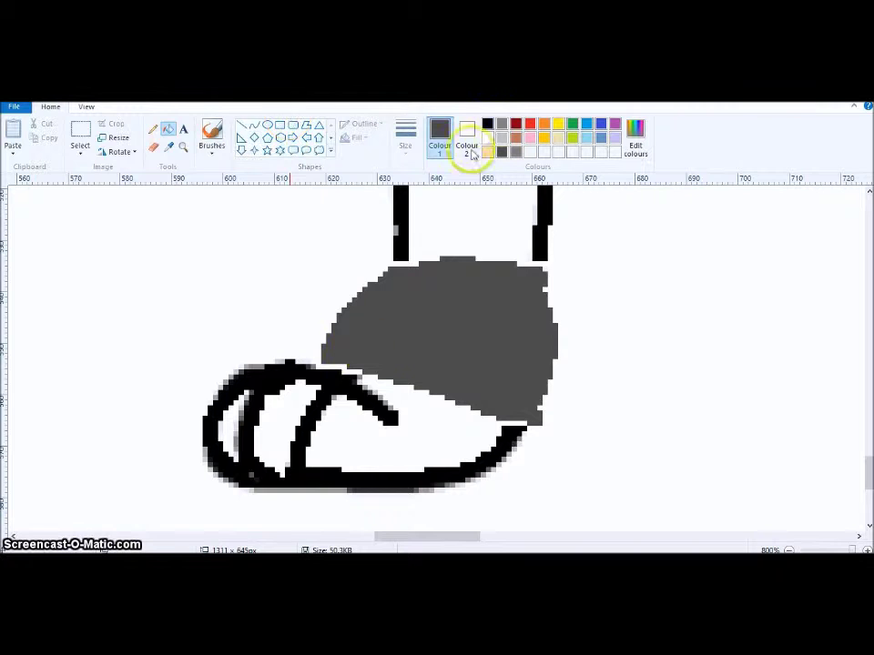
pyautogui.click(487, 124)
pyautogui.click(153, 129)
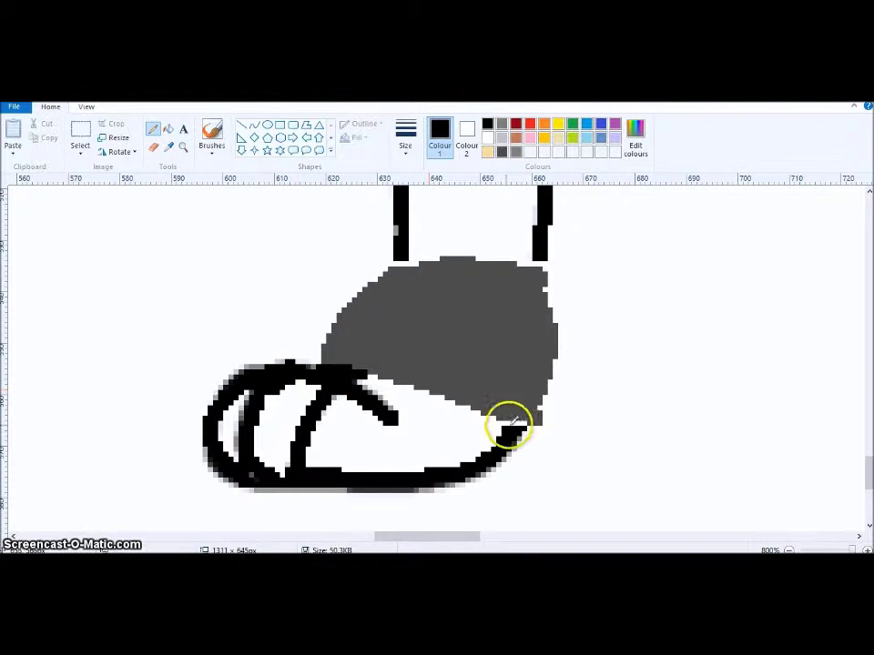
pyautogui.scroll(3, 630, 499)
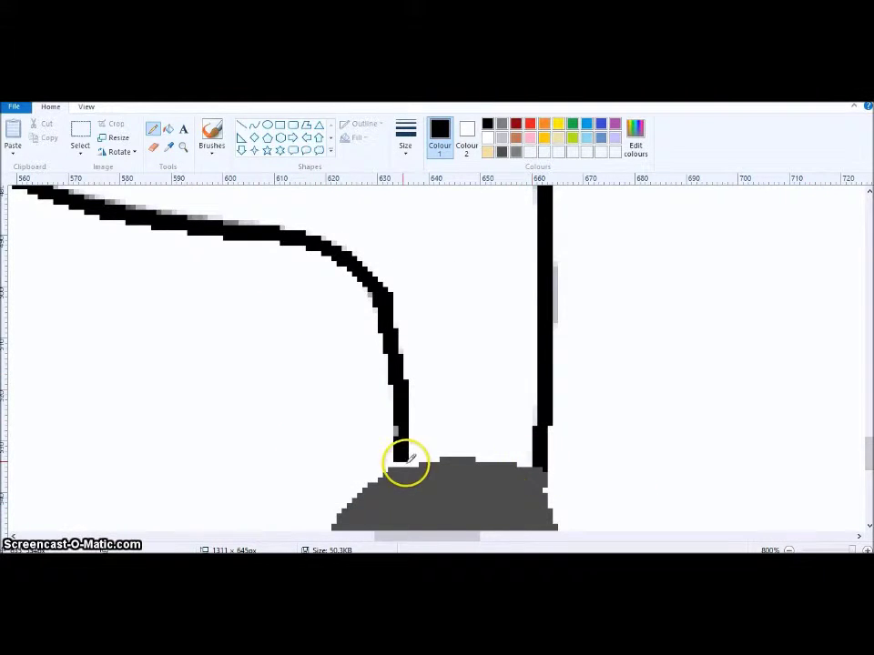
# Step: Draw a collar around the cat's neck with two thick, parallel black curves below the chin
pyautogui.click(788, 550)
pyautogui.click(788, 550)
pyautogui.click(788, 549)
pyautogui.click(788, 549)
pyautogui.click(788, 549)
pyautogui.click(788, 549)
pyautogui.click(788, 549)
pyautogui.moveTo(868, 360); pyautogui.dragTo(868, 332)
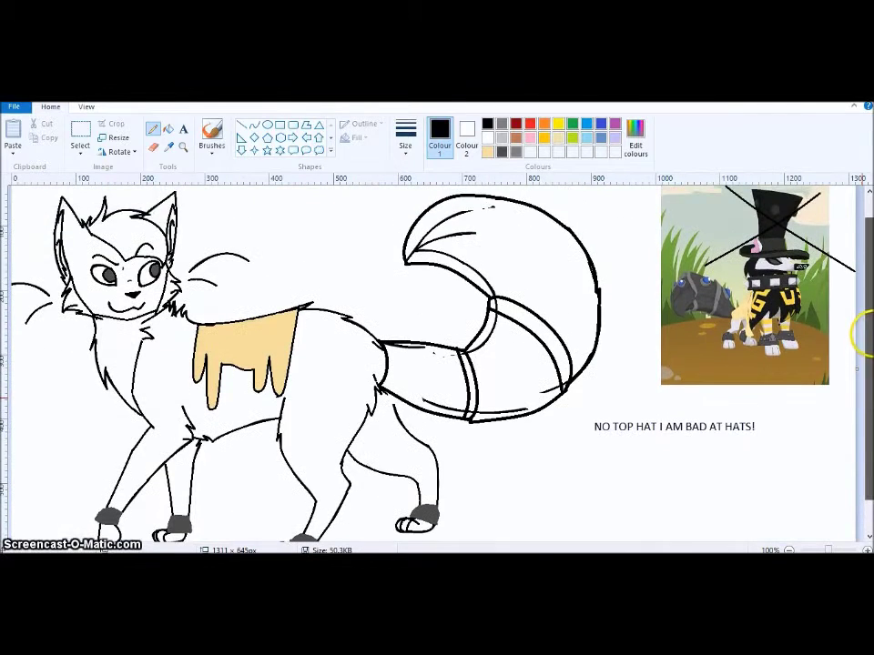
pyautogui.click(255, 127)
pyautogui.moveTo(91, 332); pyautogui.dragTo(173, 310)
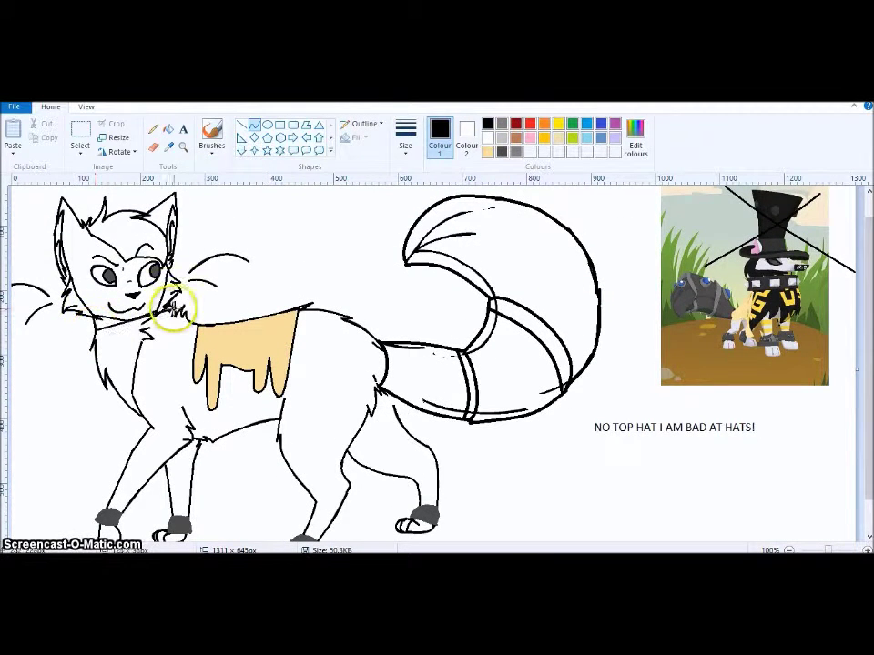
pyautogui.click(129, 326)
pyautogui.click(130, 328)
pyautogui.moveTo(97, 348); pyautogui.dragTo(186, 320)
pyautogui.click(148, 335)
pyautogui.click(143, 335)
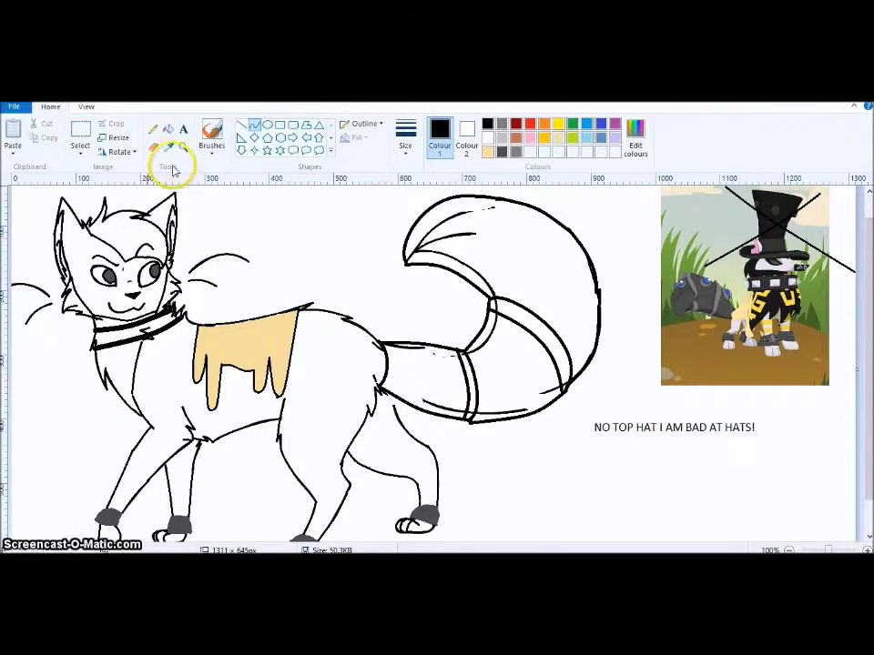
# Step: Close the gap in the black outline where the far hind leg meets the body
pyautogui.click(168, 131)
pyautogui.click(255, 125)
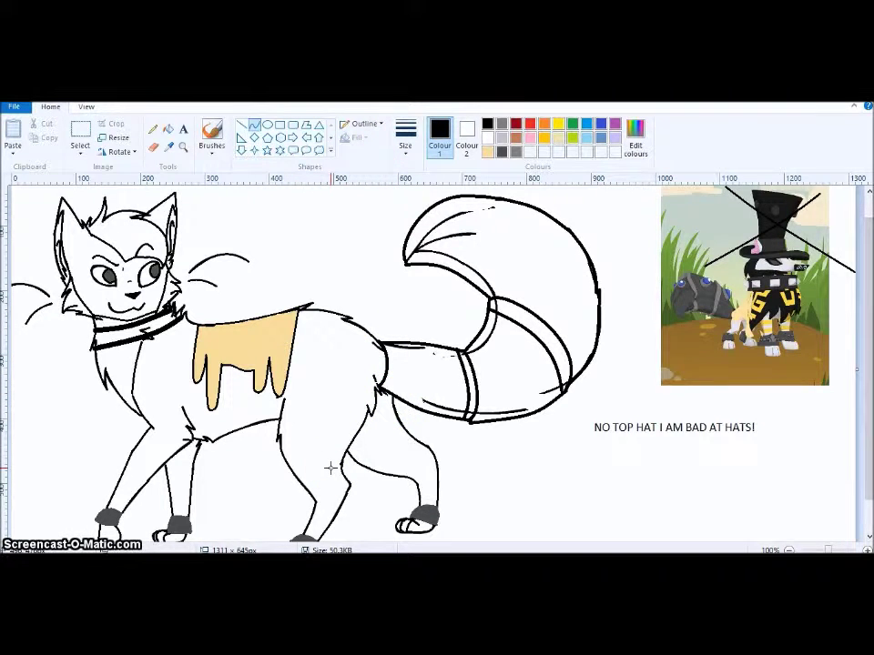
pyautogui.hotkey('ctrl', 'z')
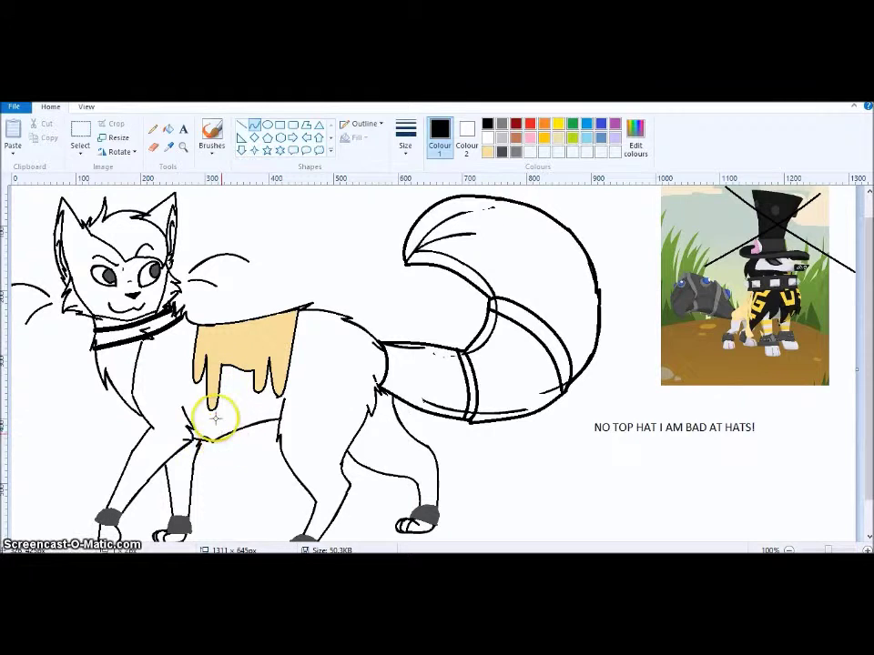
# Step: Draw a hook-shaped angular marking rising from the belly line below the beige saddle marking
pyautogui.moveTo(224, 410)
pyautogui.mouseDown()
pyautogui.moveTo(238, 423)
pyautogui.moveTo(239, 400)
pyautogui.mouseUp()
pyautogui.hotkey('ctrl', 'z')
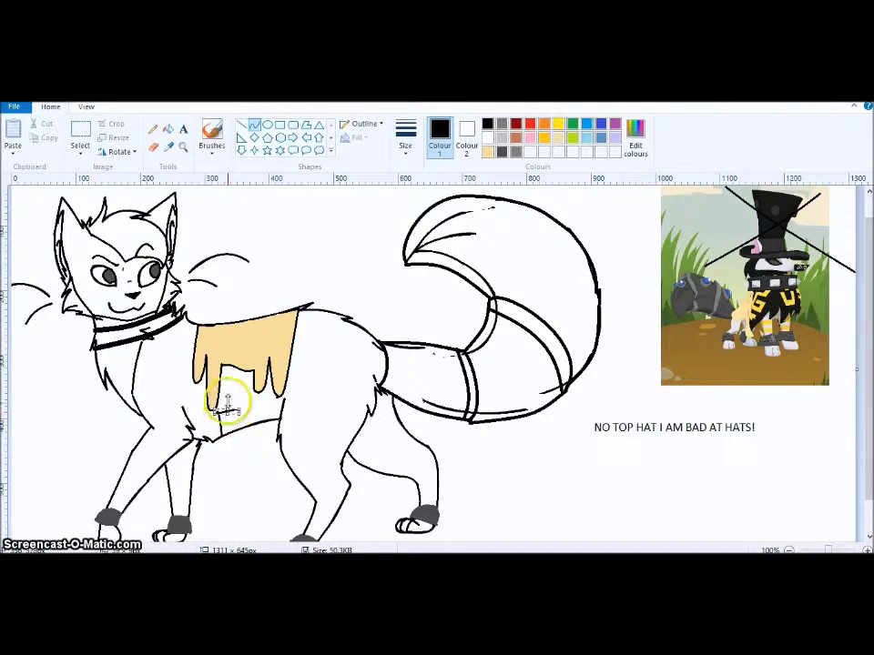
pyautogui.click(866, 549)
pyautogui.click(867, 550)
pyautogui.moveTo(868, 281); pyautogui.dragTo(862, 416)
pyautogui.moveTo(245, 537); pyautogui.dragTo(365, 537)
pyautogui.moveTo(266, 366)
pyautogui.mouseDown()
pyautogui.moveTo(339, 353)
pyautogui.moveTo(329, 344)
pyautogui.mouseUp()
pyautogui.moveTo(300, 352)
pyautogui.mouseDown()
pyautogui.moveTo(332, 364)
pyautogui.moveTo(294, 379)
pyautogui.moveTo(298, 424)
pyautogui.mouseUp()
pyautogui.click(300, 410)
# Step: Draw nested angular markings on the lower chest and a small L-shaped marking just below the collar
pyautogui.moveTo(401, 536); pyautogui.dragTo(318, 533)
pyautogui.moveTo(209, 280)
pyautogui.mouseDown()
pyautogui.moveTo(252, 256)
pyautogui.moveTo(267, 285)
pyautogui.moveTo(240, 284)
pyautogui.moveTo(256, 321)
pyautogui.mouseUp()
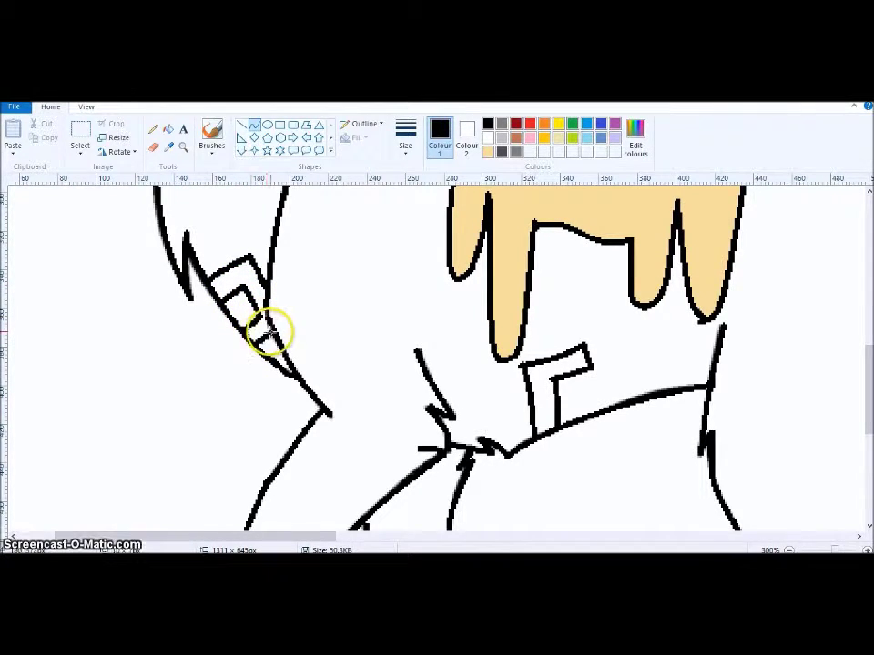
pyautogui.scroll(3, 858, 331)
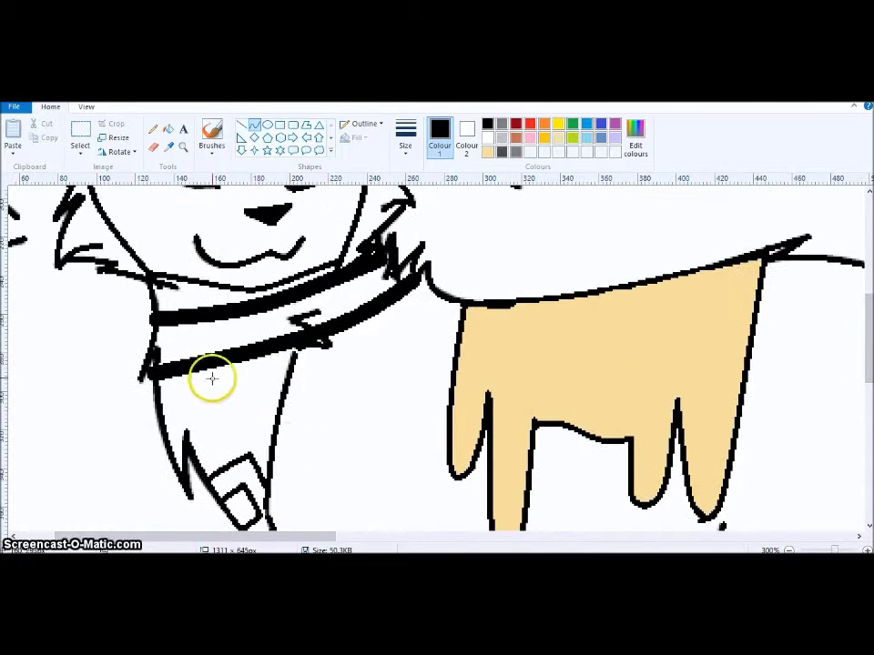
pyautogui.moveTo(217, 387)
pyautogui.mouseDown()
pyautogui.moveTo(220, 404)
pyautogui.moveTo(242, 404)
pyautogui.moveTo(269, 377)
pyautogui.moveTo(263, 393)
pyautogui.moveTo(262, 383)
pyautogui.moveTo(230, 371)
pyautogui.mouseUp()
# Step: Draw an angular bracket marking between the collar and the front edge of the beige saddle marking
pyautogui.moveTo(437, 292)
pyautogui.mouseDown()
pyautogui.moveTo(377, 345)
pyautogui.moveTo(394, 374)
pyautogui.moveTo(430, 397)
pyautogui.mouseUp()
pyautogui.moveTo(414, 347); pyautogui.dragTo(451, 382)
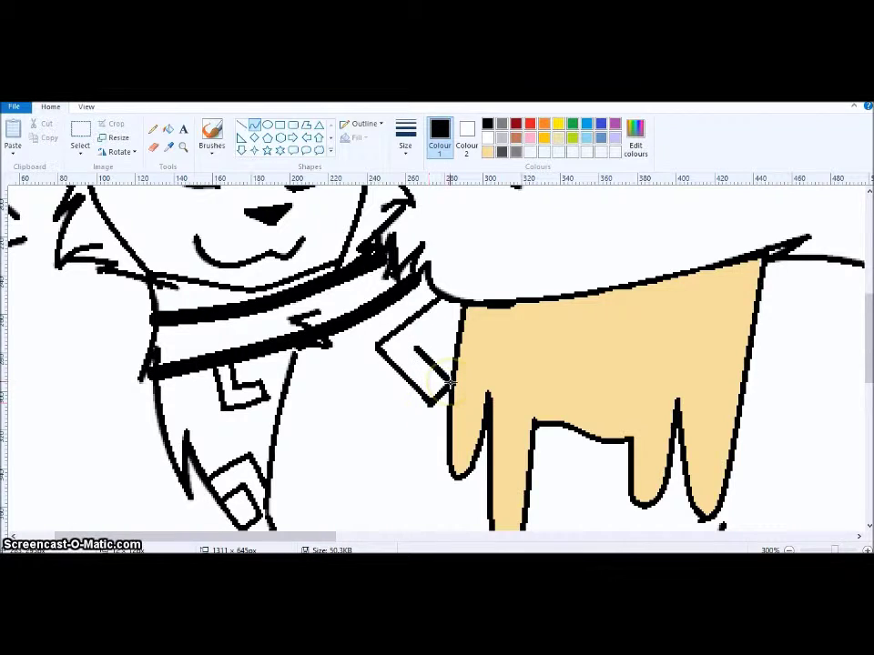
pyautogui.moveTo(415, 346); pyautogui.dragTo(459, 310)
# Step: Draw an S-shaped angular marking on the shoulder, between the chest line and the beige saddle marking
pyautogui.moveTo(835, 550); pyautogui.dragTo(817, 550)
pyautogui.click(829, 549)
pyautogui.click(831, 549)
pyautogui.click(832, 548)
pyautogui.moveTo(867, 268); pyautogui.dragTo(866, 395)
pyautogui.moveTo(454, 317); pyautogui.dragTo(467, 334)
pyautogui.moveTo(397, 352); pyautogui.dragTo(454, 320)
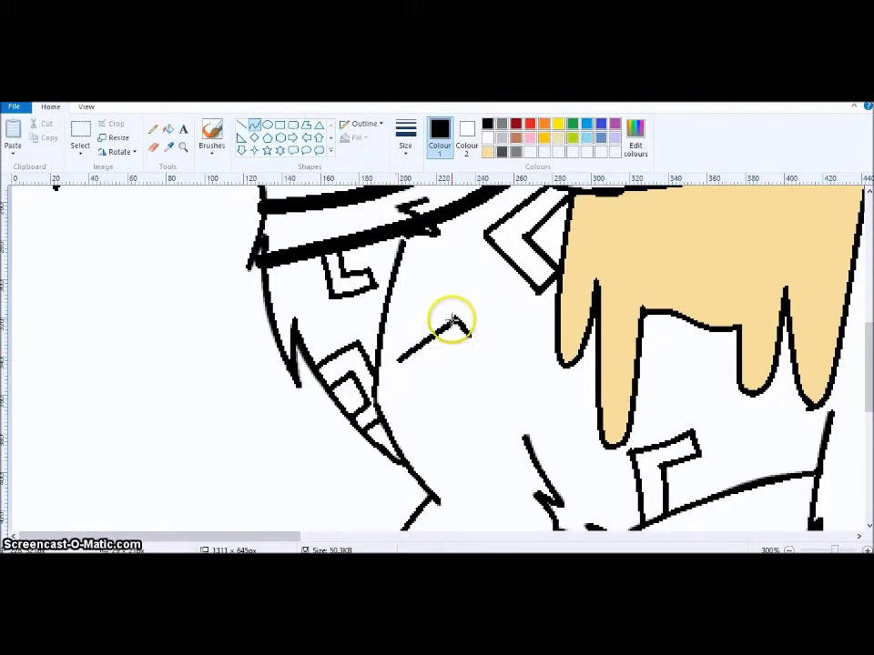
pyautogui.moveTo(398, 360); pyautogui.dragTo(441, 417)
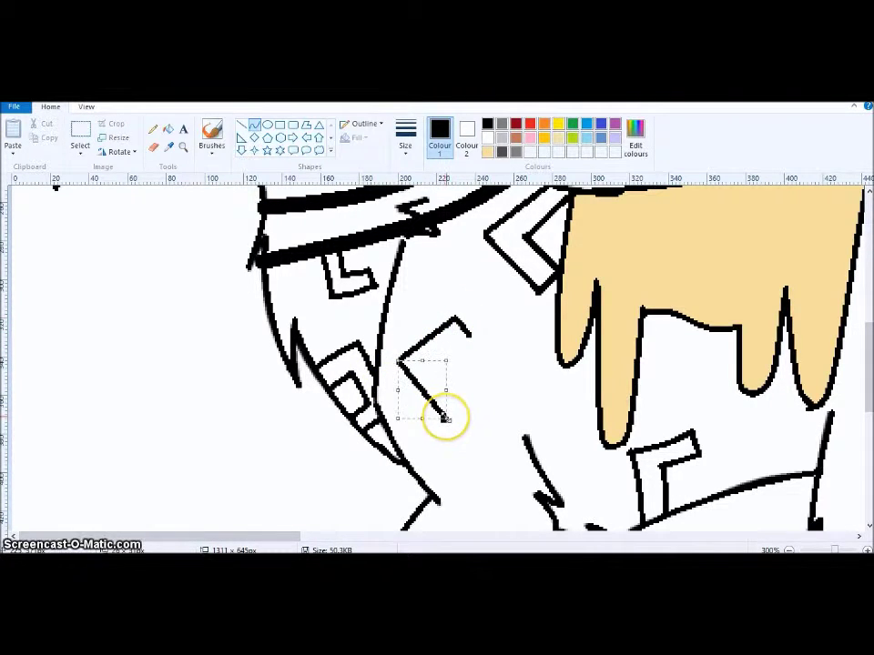
pyautogui.moveTo(473, 335); pyautogui.dragTo(472, 375)
pyautogui.moveTo(449, 424)
pyautogui.mouseDown()
pyautogui.moveTo(501, 383)
pyautogui.moveTo(496, 388)
pyautogui.moveTo(493, 367)
pyautogui.moveTo(534, 410)
pyautogui.moveTo(482, 449)
pyautogui.mouseUp()
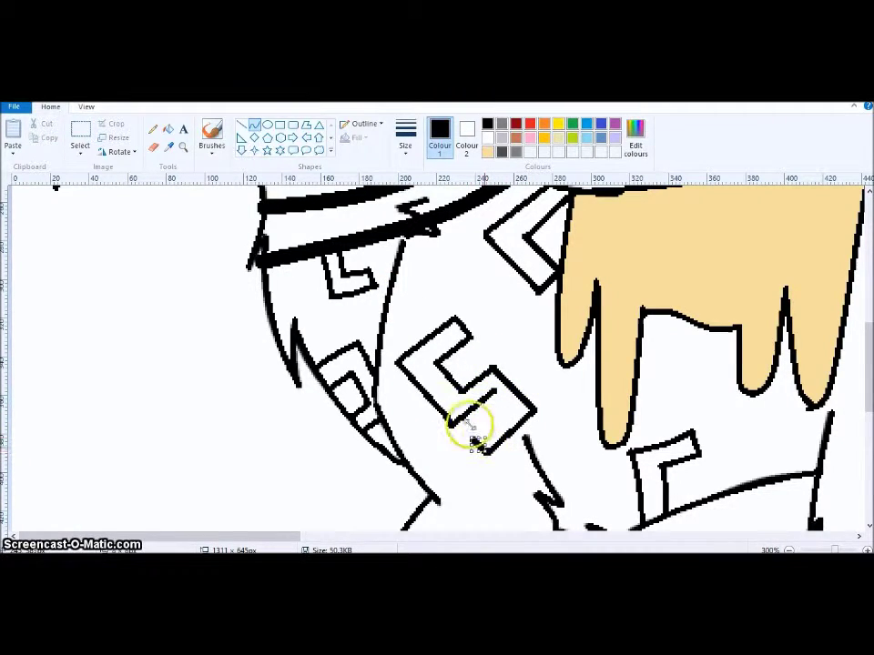
pyautogui.click(508, 408)
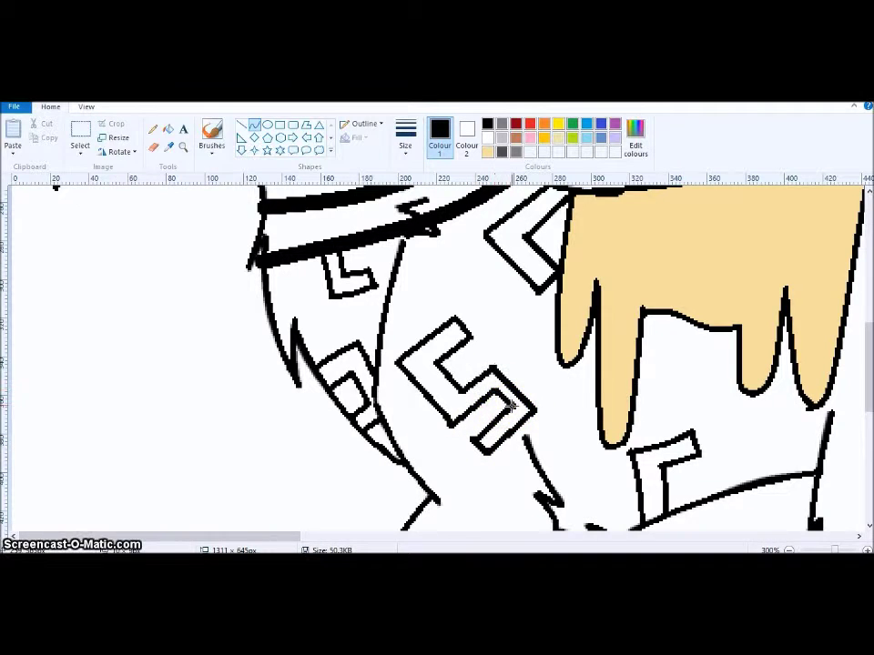
# Step: Draw four parallel stripes across the near front leg above its grey ankle band
pyautogui.tripleClick(788, 549)
pyautogui.moveTo(816, 550); pyautogui.dragTo(834, 550)
pyautogui.moveTo(867, 234); pyautogui.dragTo(867, 440)
pyautogui.moveTo(326, 383); pyautogui.dragTo(370, 409)
pyautogui.moveTo(335, 362); pyautogui.dragTo(381, 389)
pyautogui.moveTo(349, 334); pyautogui.dragTo(402, 376)
pyautogui.moveTo(358, 310); pyautogui.dragTo(422, 359)
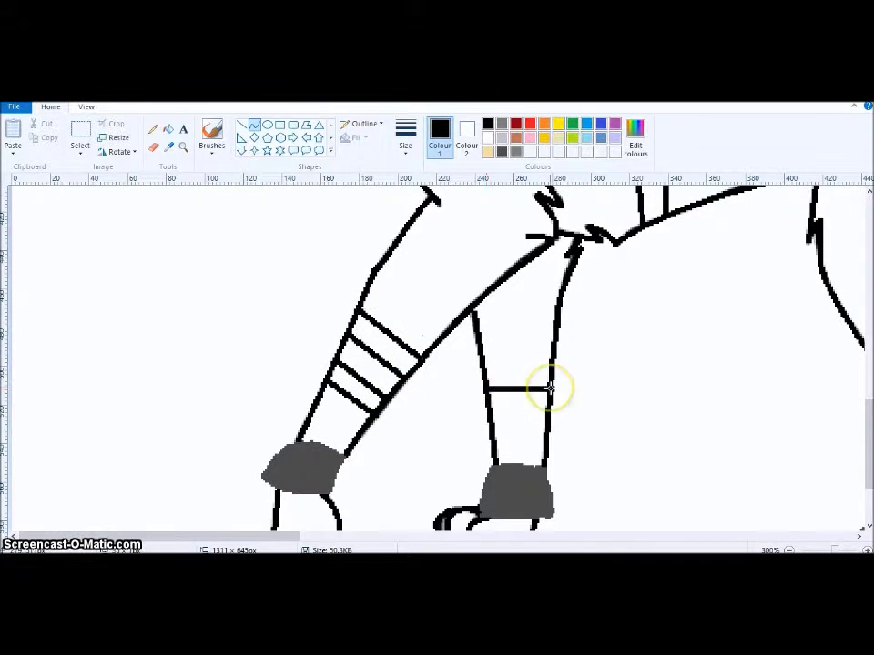
pyautogui.moveTo(546, 389); pyautogui.dragTo(548, 390)
pyautogui.hotkey('ctrl', 'z')
pyautogui.moveTo(488, 385); pyautogui.dragTo(517, 422)
pyautogui.moveTo(517, 362); pyautogui.dragTo(518, 330)
pyautogui.moveTo(518, 394); pyautogui.dragTo(523, 422)
pyautogui.moveTo(522, 361); pyautogui.dragTo(522, 423)
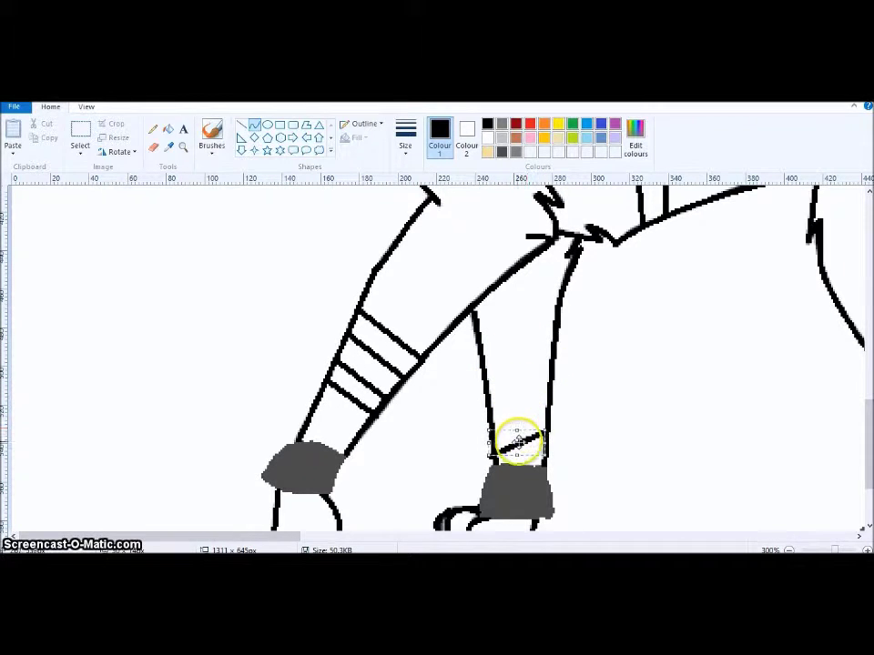
# Step: Draw slightly curved parallel stripes across the far front leg, stacked just above its grey ankle band
pyautogui.moveTo(491, 425); pyautogui.dragTo(547, 412)
pyautogui.click(509, 430)
pyautogui.click(512, 431)
pyautogui.click(562, 437)
pyautogui.moveTo(488, 403)
pyautogui.mouseDown()
pyautogui.moveTo(515, 402)
pyautogui.moveTo(549, 385)
pyautogui.mouseUp()
pyautogui.click(520, 398)
pyautogui.click(519, 398)
pyautogui.click(543, 337)
pyautogui.moveTo(487, 385)
pyautogui.mouseDown()
pyautogui.moveTo(526, 382)
pyautogui.moveTo(549, 368)
pyautogui.mouseUp()
pyautogui.click(514, 380)
pyautogui.click(513, 382)
pyautogui.click(649, 469)
# Step: Fill the angular markings on the shoulder, back, belly and chest with golden yellow
pyautogui.moveTo(834, 551); pyautogui.dragTo(828, 551)
pyautogui.moveTo(867, 388); pyautogui.dragTo(868, 372)
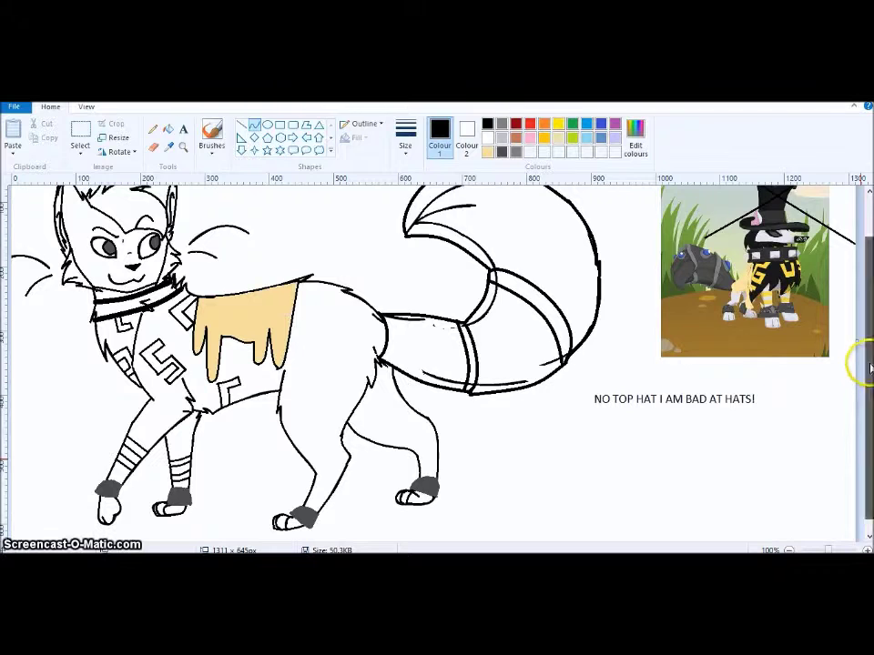
pyautogui.click(557, 123)
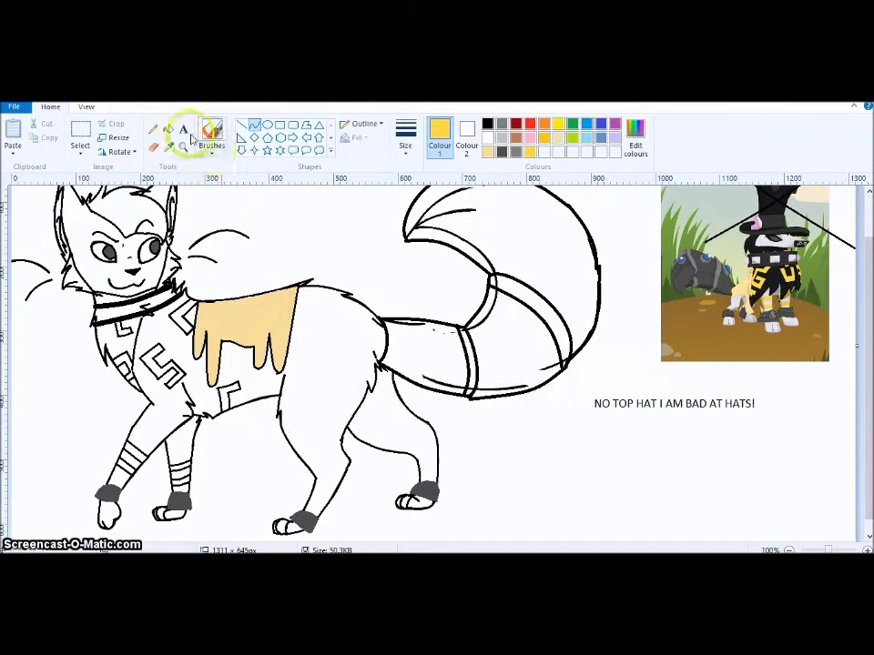
pyautogui.click(153, 358)
pyautogui.click(185, 314)
pyautogui.click(227, 396)
pyautogui.click(113, 360)
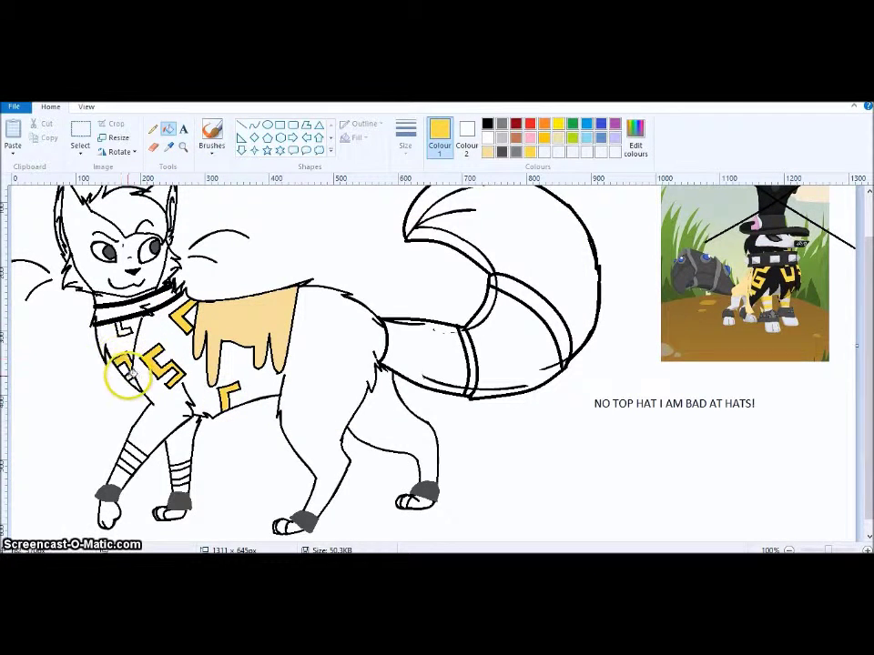
pyautogui.click(121, 330)
# Step: Fill alternate stripes on both front legs with golden yellow, undoing the misplaced fill
pyautogui.click(127, 449)
pyautogui.click(125, 462)
pyautogui.click(124, 464)
pyautogui.hotkey('ctrl', 'z')
pyautogui.click(185, 468)
pyautogui.click(180, 480)
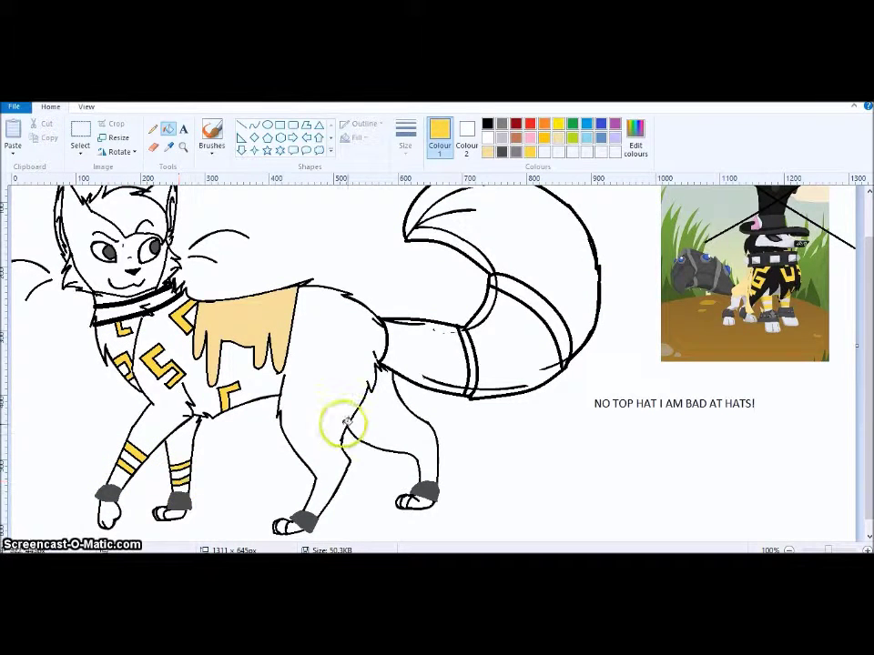
# Step: Draw a jagged black fur edge from the saddle marking to the belly and close off the top of the near front leg
pyautogui.click(254, 124)
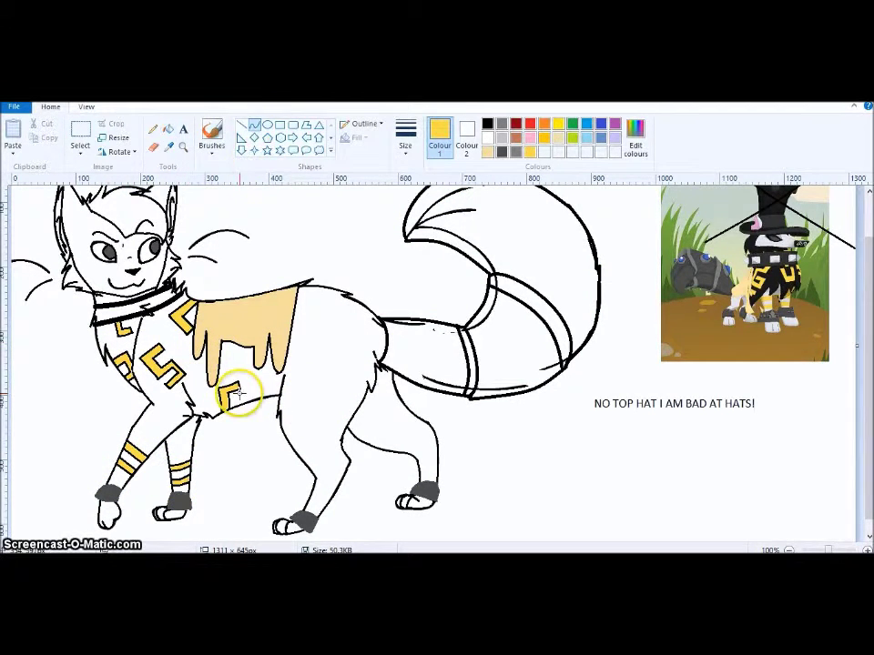
pyautogui.click(488, 124)
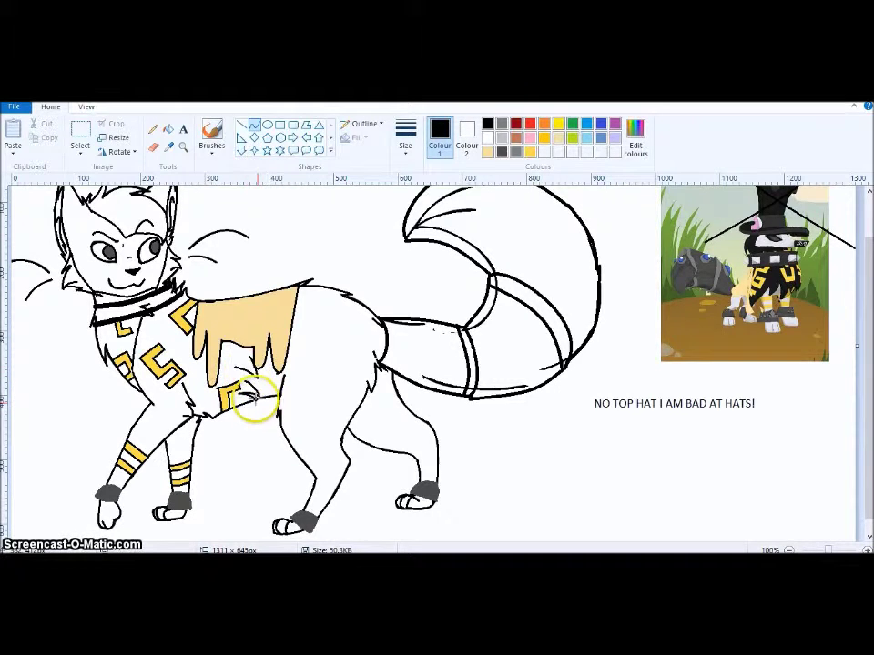
pyautogui.click(249, 377)
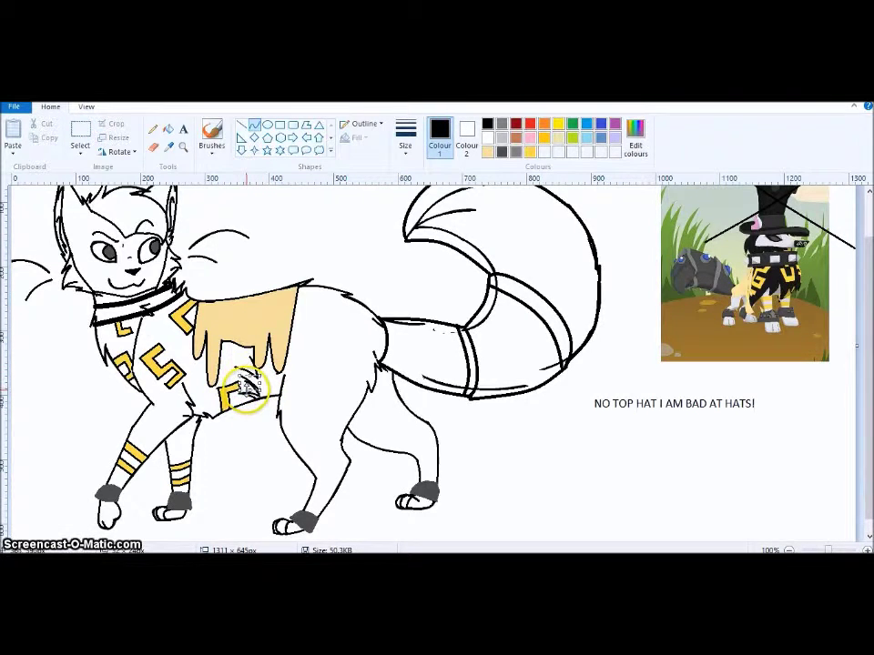
pyautogui.click(283, 395)
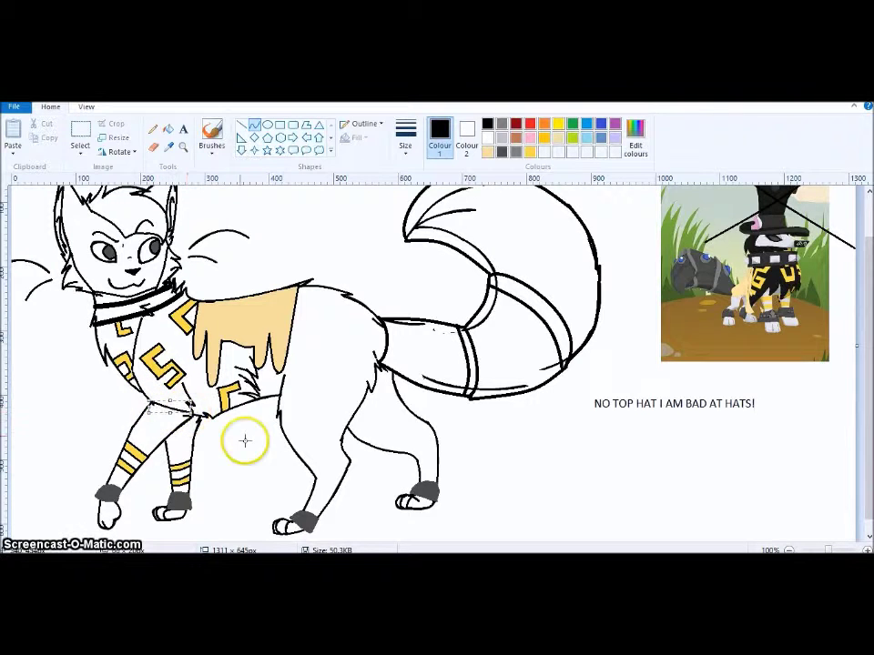
# Step: Sample the black fur in the reference picture and fill the chest, shoulder, neck and top of the head with it
pyautogui.click(169, 146)
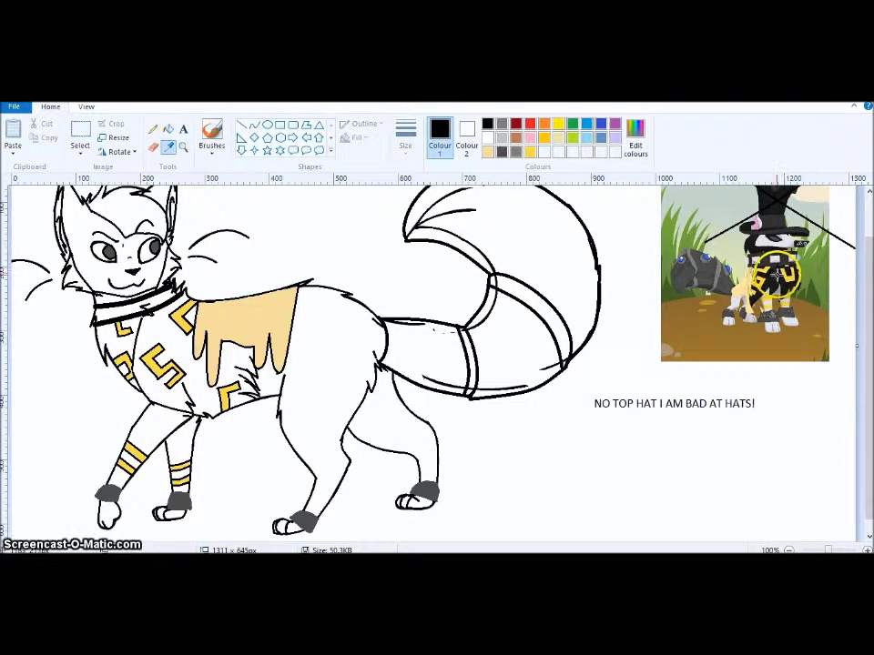
pyautogui.click(168, 129)
pyautogui.click(169, 346)
pyautogui.click(121, 367)
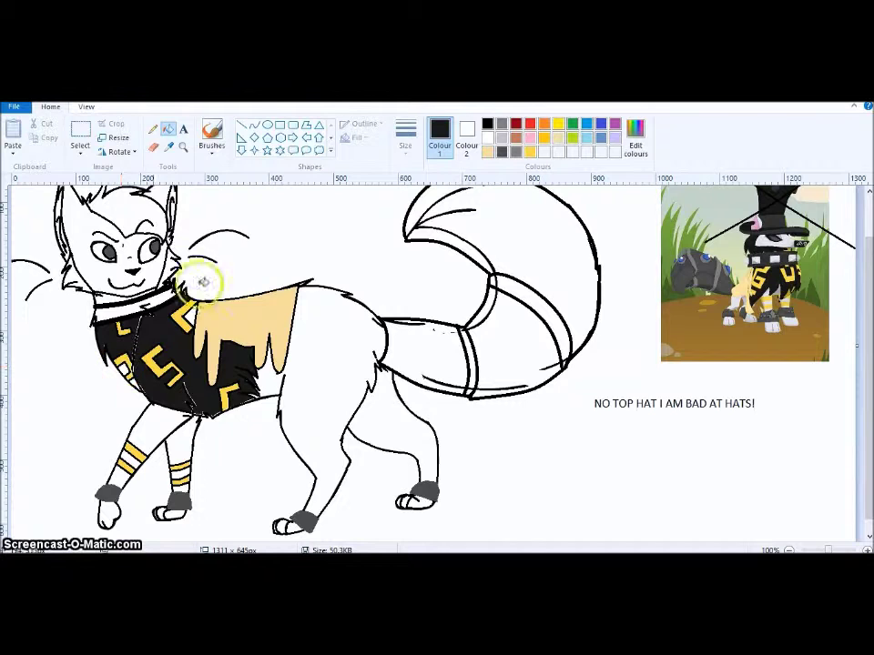
pyautogui.click(156, 214)
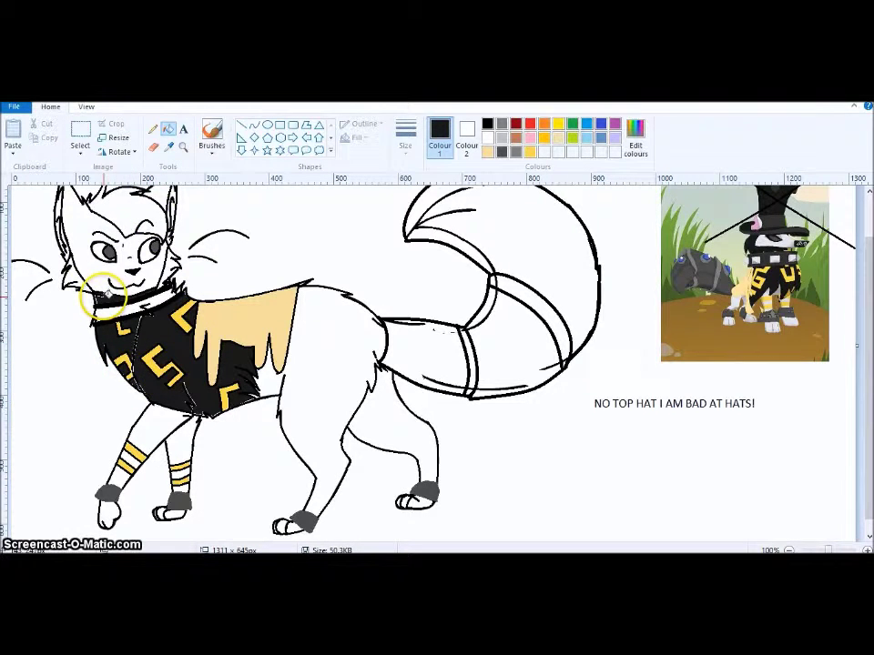
# Step: Sample the dark grey of the reference tail and fill the tail segments with it, undoing the misplaced fill
pyautogui.click(169, 146)
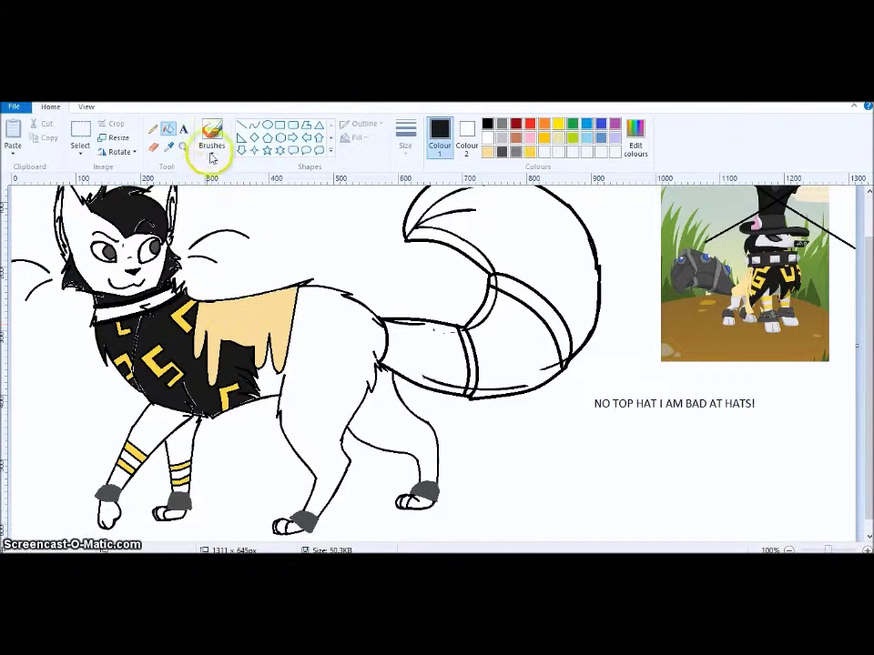
pyautogui.click(708, 266)
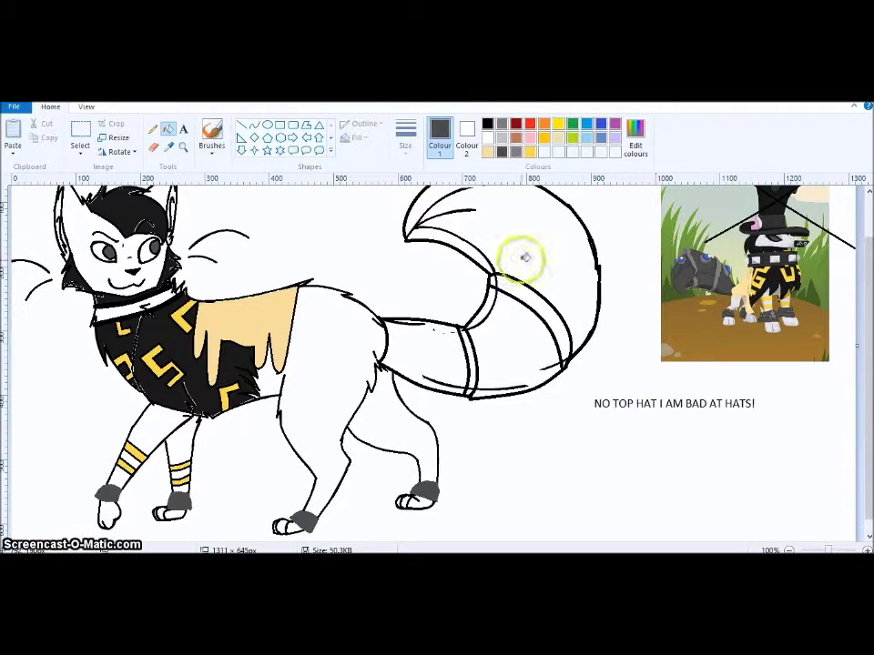
pyautogui.click(474, 263)
pyautogui.click(524, 346)
pyautogui.click(437, 345)
pyautogui.click(451, 236)
pyautogui.click(451, 238)
pyautogui.click(489, 298)
pyautogui.hotkey('ctrl', 'z')
# Step: Sample the lighter grey of the reference tail's straps and fill the two tail bands with it
pyautogui.click(168, 146)
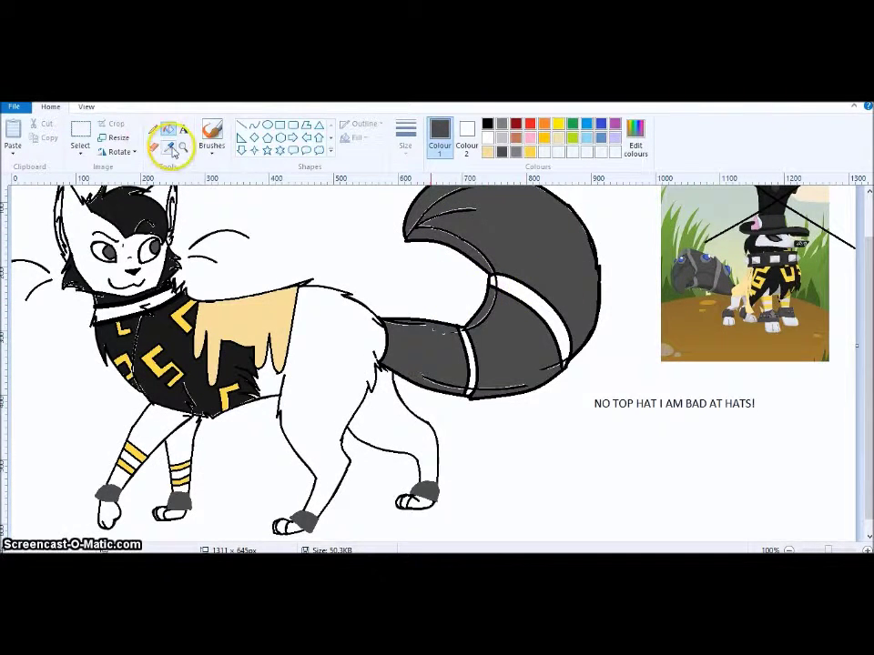
pyautogui.click(719, 262)
pyautogui.click(544, 304)
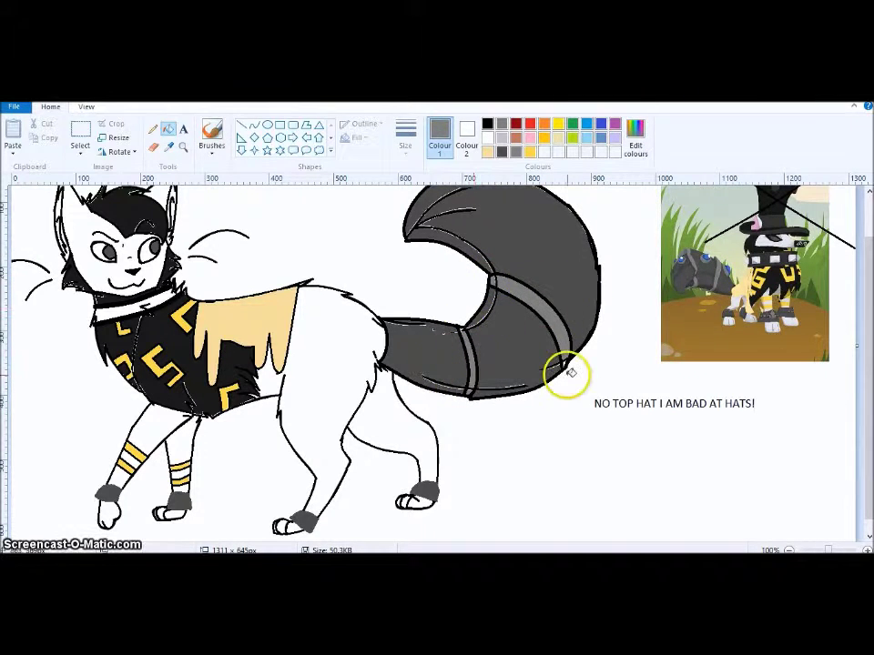
# Step: Sample the pink from the reference picture and fill the inner ear with it, undoing the misplaced fill
pyautogui.click(168, 146)
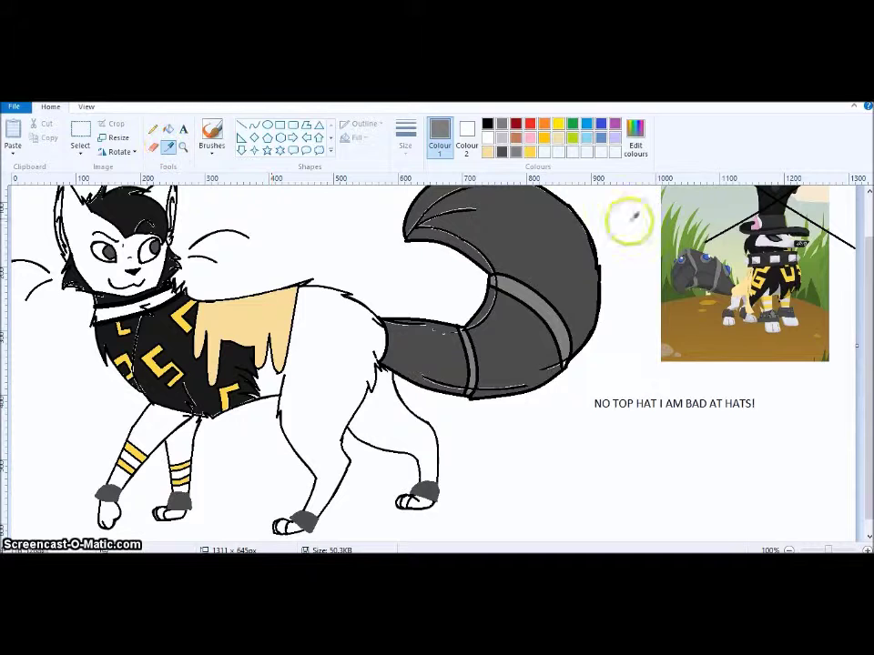
pyautogui.click(755, 220)
pyautogui.click(60, 223)
pyautogui.click(47, 229)
pyautogui.hotkey('ctrl', 'z')
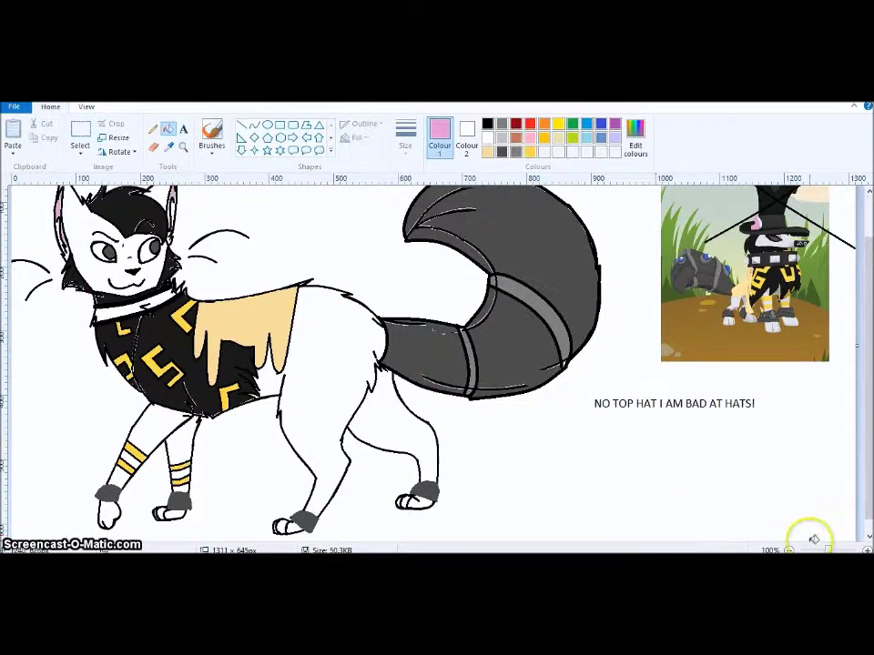
# Step: Sample the tail's dark grey, add it to the custom colours and set it as Colour 2
pyautogui.click(842, 550)
pyautogui.moveTo(868, 253); pyautogui.dragTo(869, 414)
pyautogui.moveTo(121, 537); pyautogui.dragTo(505, 528)
pyautogui.moveTo(869, 419); pyautogui.dragTo(859, 248)
pyautogui.click(170, 146)
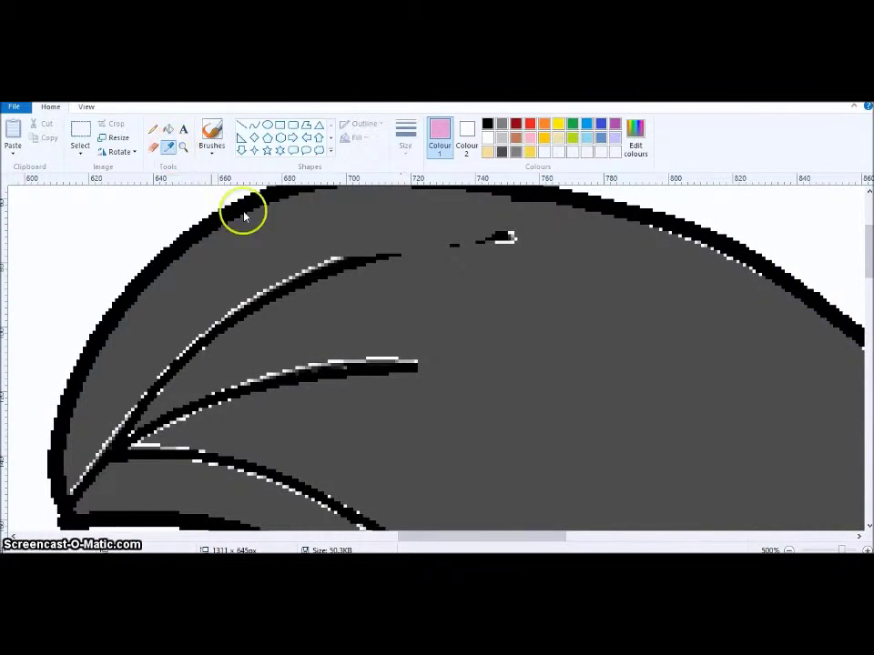
pyautogui.click(244, 216)
pyautogui.click(635, 142)
pyautogui.click(316, 414)
pyautogui.click(466, 137)
pyautogui.click(529, 151)
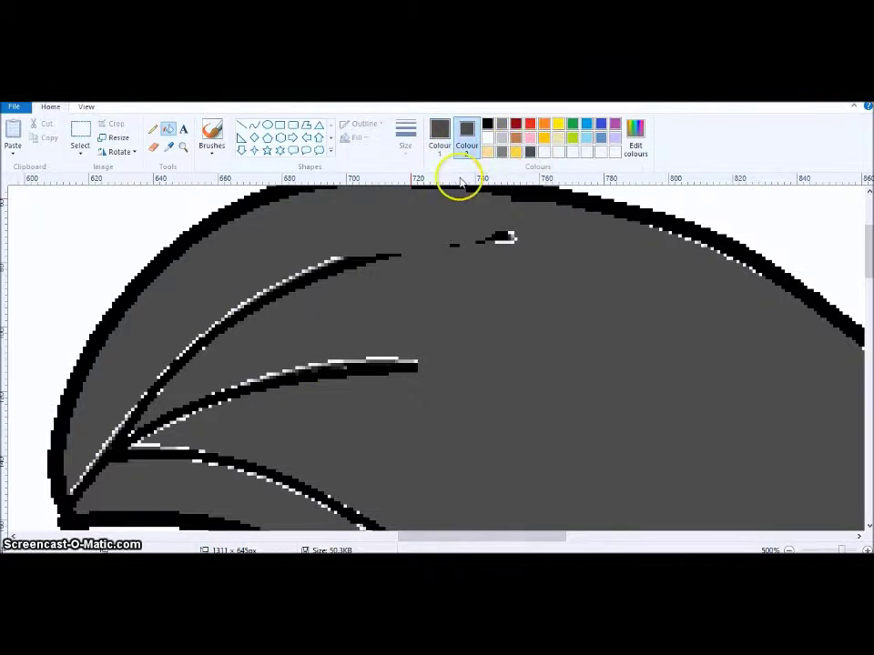
# Step: Clear the stray black and white inner lines at the tail tip to dark grey using free-form selections
pyautogui.click(80, 147)
pyautogui.click(116, 195)
pyautogui.moveTo(539, 251)
pyautogui.mouseDown()
pyautogui.moveTo(326, 245)
pyautogui.moveTo(82, 441)
pyautogui.moveTo(251, 473)
pyautogui.mouseUp()
pyautogui.press('Delete')
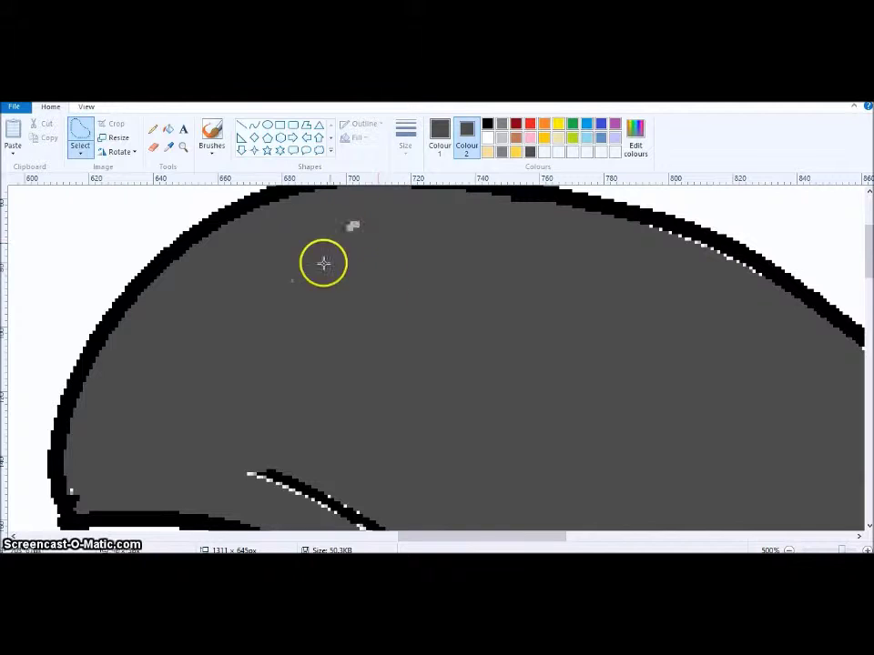
pyautogui.scroll(-3, 535, 342)
pyautogui.moveTo(267, 267)
pyautogui.mouseDown()
pyautogui.moveTo(341, 360)
pyautogui.moveTo(489, 493)
pyautogui.moveTo(298, 270)
pyautogui.moveTo(271, 267)
pyautogui.mouseUp()
pyautogui.press('Delete')
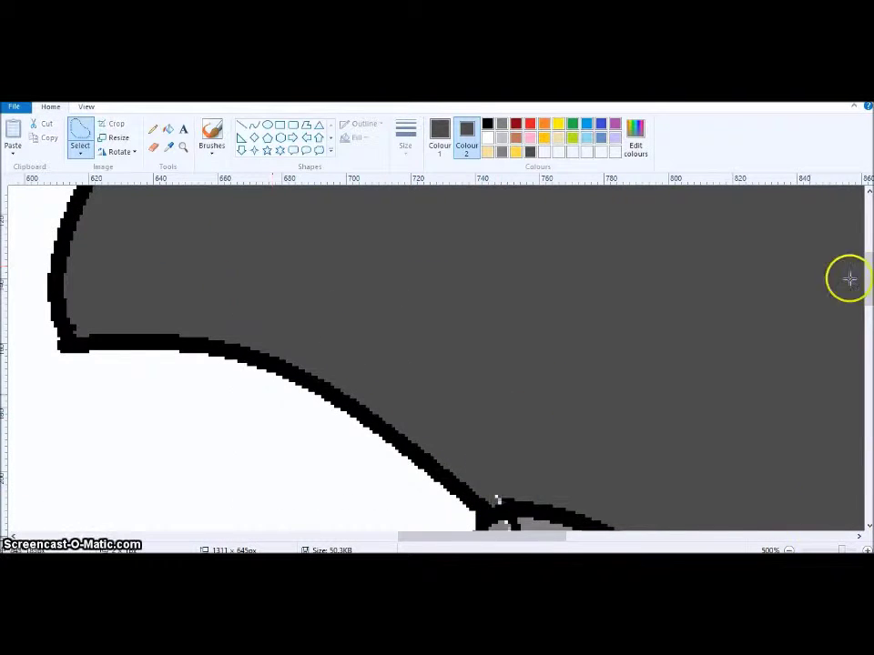
# Step: Clear the stray curved line inside the tail segment below the wide band with a free-form selection
pyautogui.click(870, 526)
pyautogui.moveTo(524, 336); pyautogui.dragTo(447, 457)
pyautogui.moveTo(458, 530); pyautogui.dragTo(530, 345)
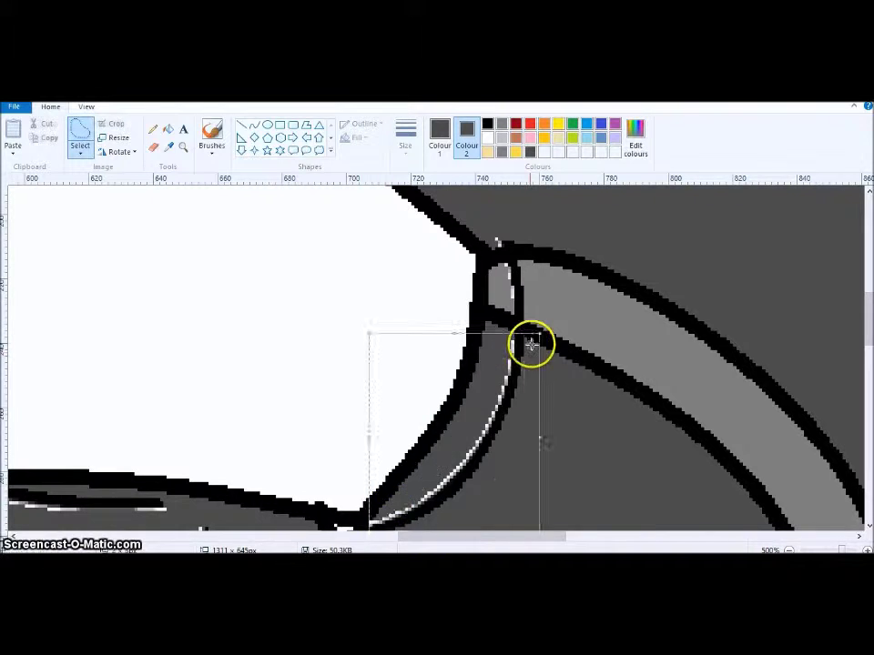
pyautogui.press('Delete')
# Step: Clear the stray lines and specks along the upper edge of the tail's base segment with free-form selections
pyautogui.moveTo(868, 318); pyautogui.dragTo(866, 351)
pyautogui.moveTo(503, 537); pyautogui.dragTo(426, 538)
pyautogui.moveTo(349, 279); pyautogui.dragTo(709, 339)
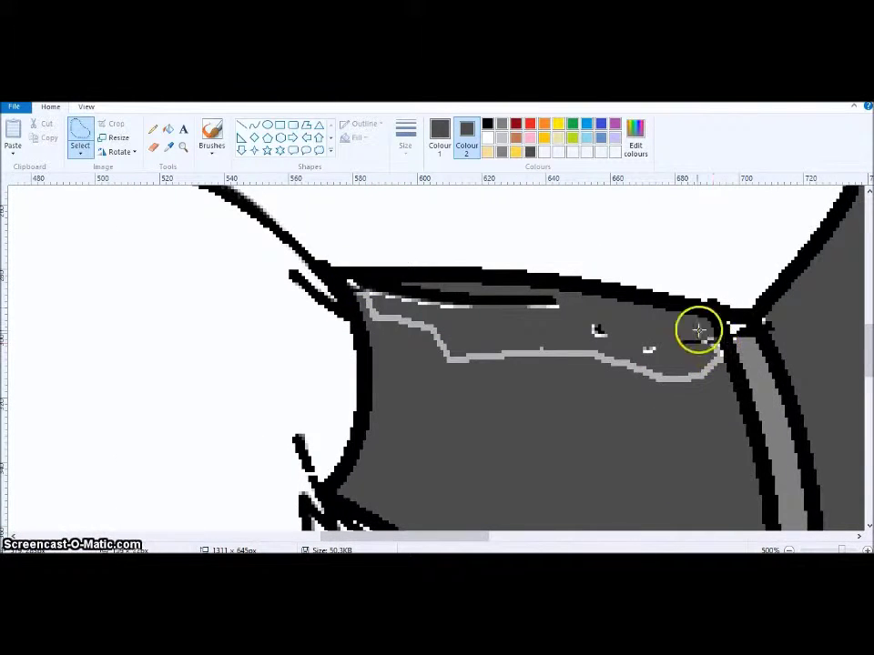
pyautogui.moveTo(462, 286); pyautogui.dragTo(367, 293)
pyautogui.moveTo(493, 324); pyautogui.dragTo(483, 366)
pyautogui.press('Delete')
# Step: Zoom in on the white gap at the upper end of the narrow tail band and sample the band's lighter grey
pyautogui.moveTo(866, 355); pyautogui.dragTo(862, 331)
pyautogui.moveTo(456, 537); pyautogui.dragTo(531, 539)
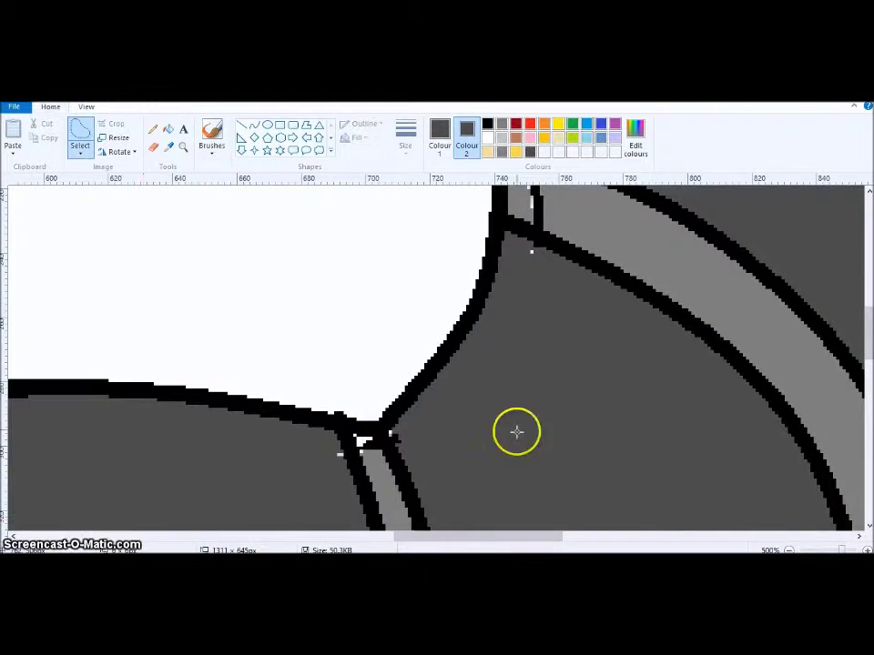
pyautogui.click(183, 148)
pyautogui.click(366, 448)
pyautogui.click(251, 279)
pyautogui.click(169, 145)
pyautogui.click(283, 297)
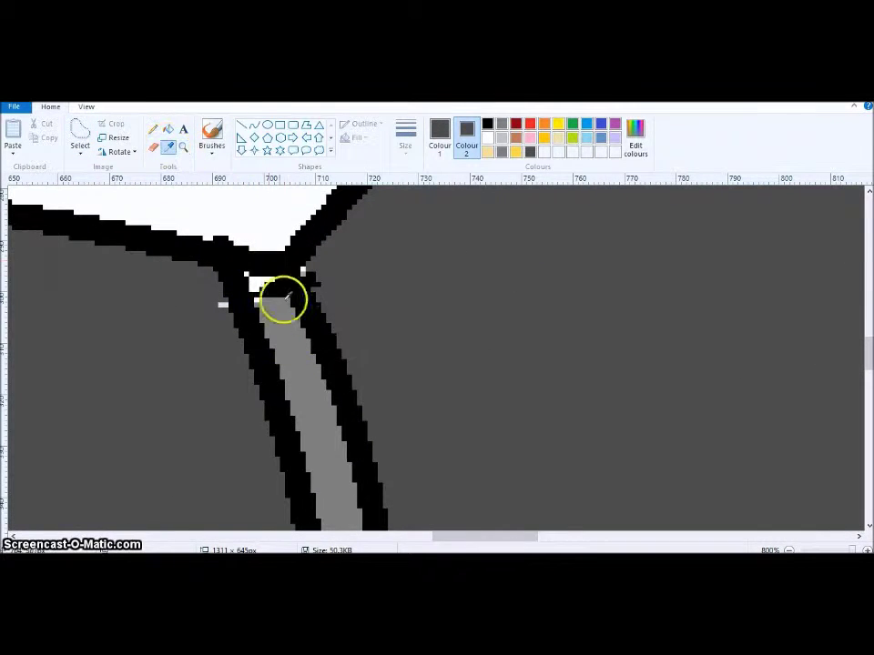